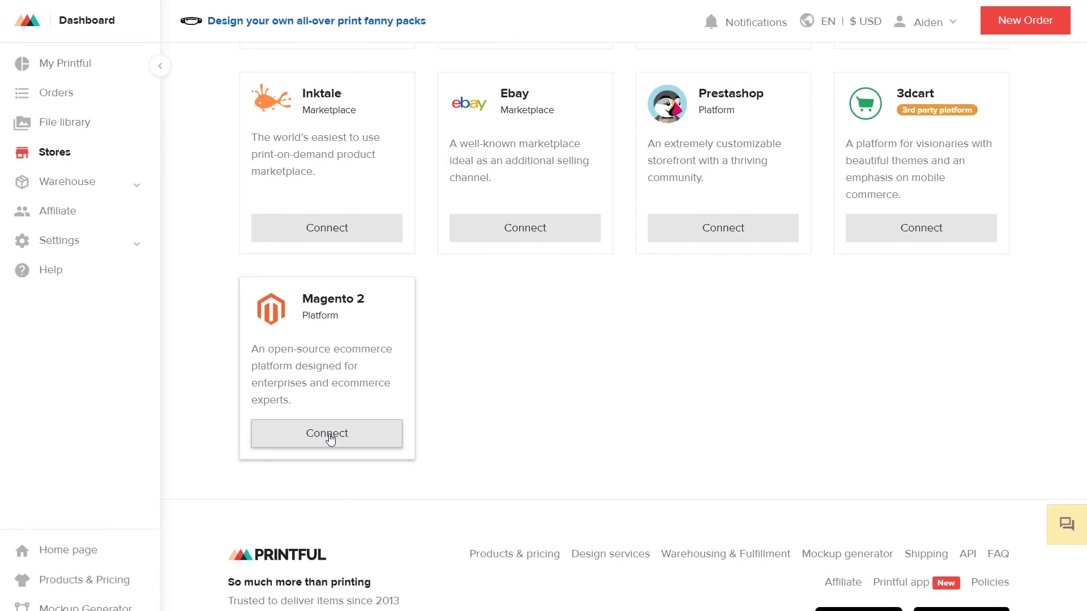
- Start connecting a Magento 2 platform store and go through its connection page
click(330, 439)
scroll(491, 537, down, 6)
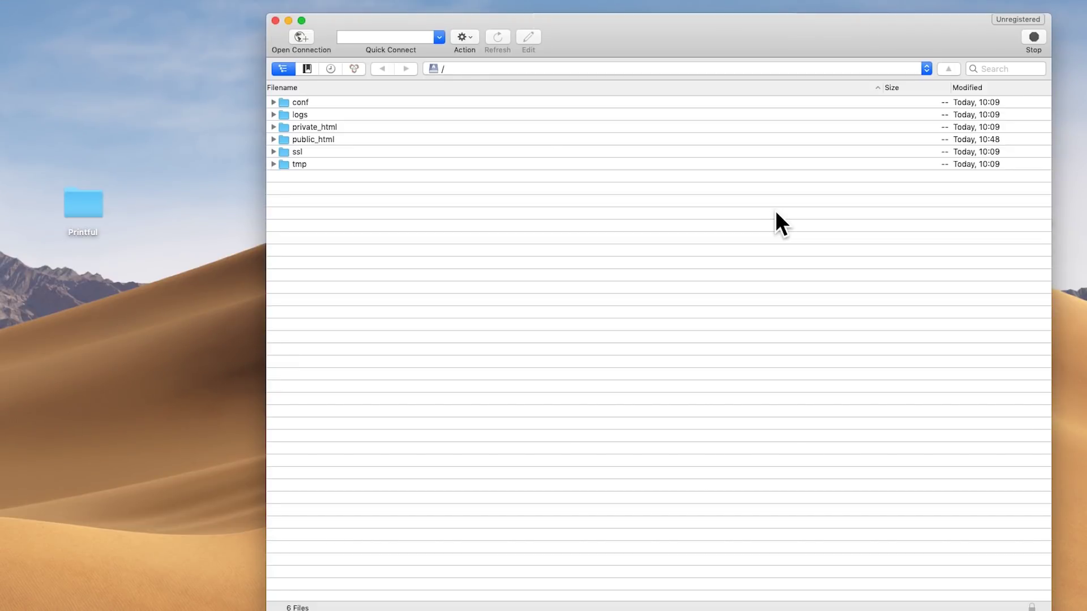
- Switch to the SFTP client and create a new folder named code inside public_html/app
click(274, 140)
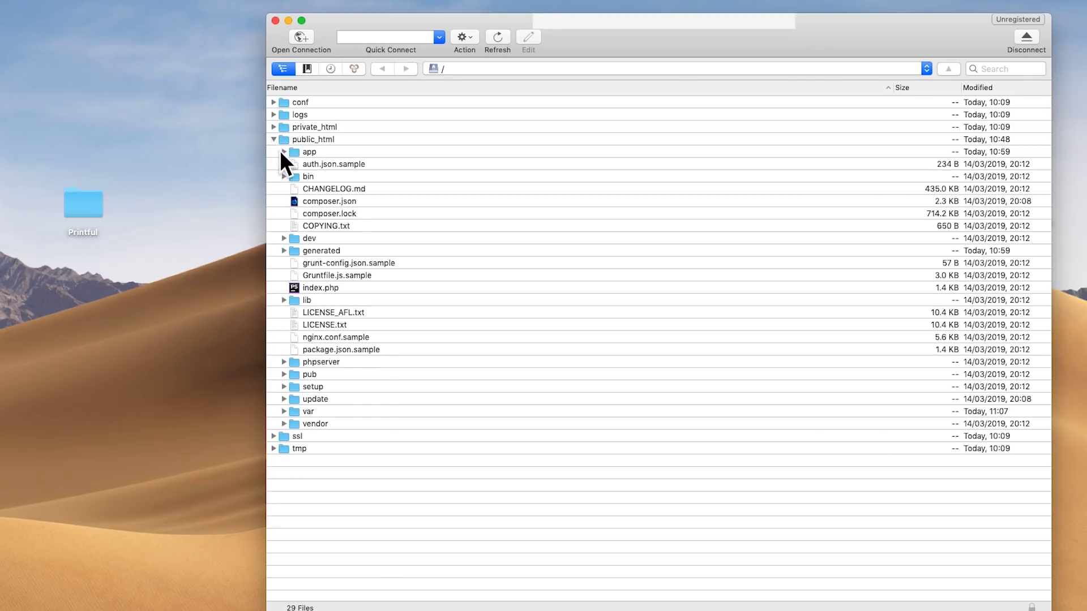
click(283, 152)
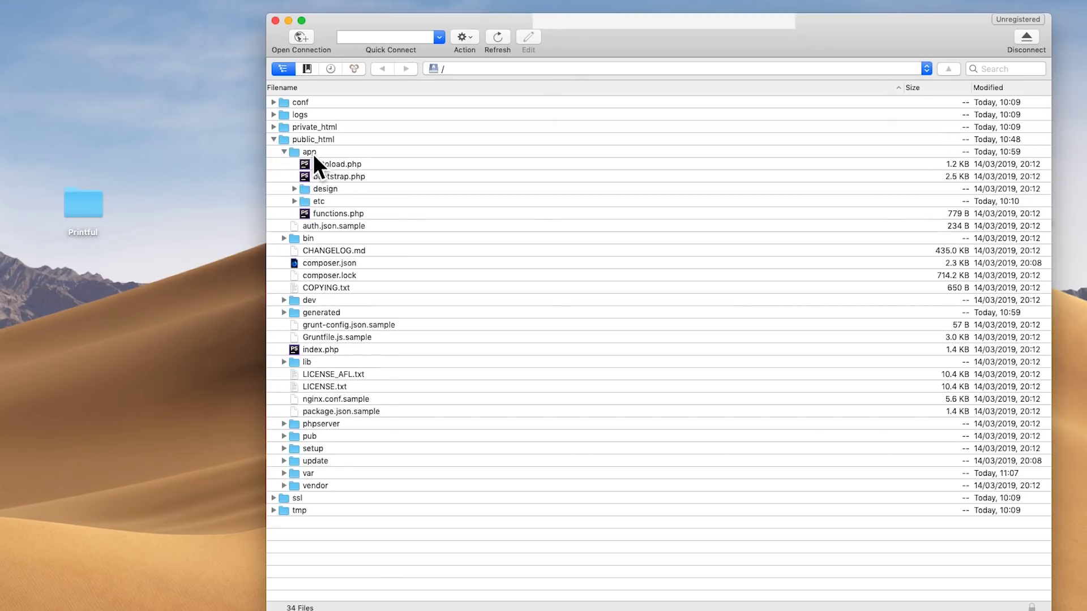
click(311, 151)
right_click(310, 151)
click(366, 316)
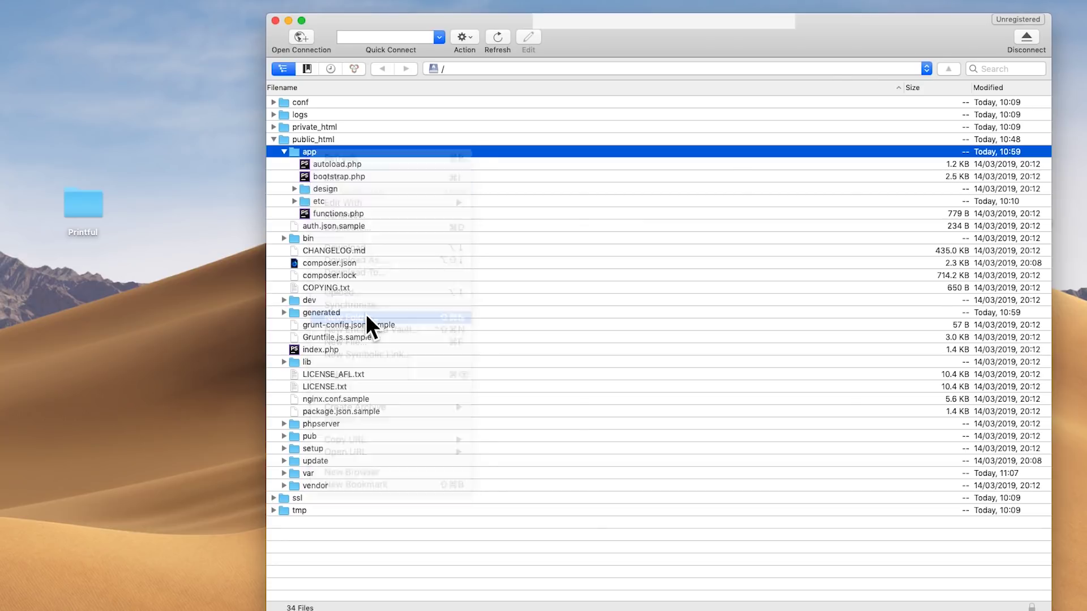
text(code)
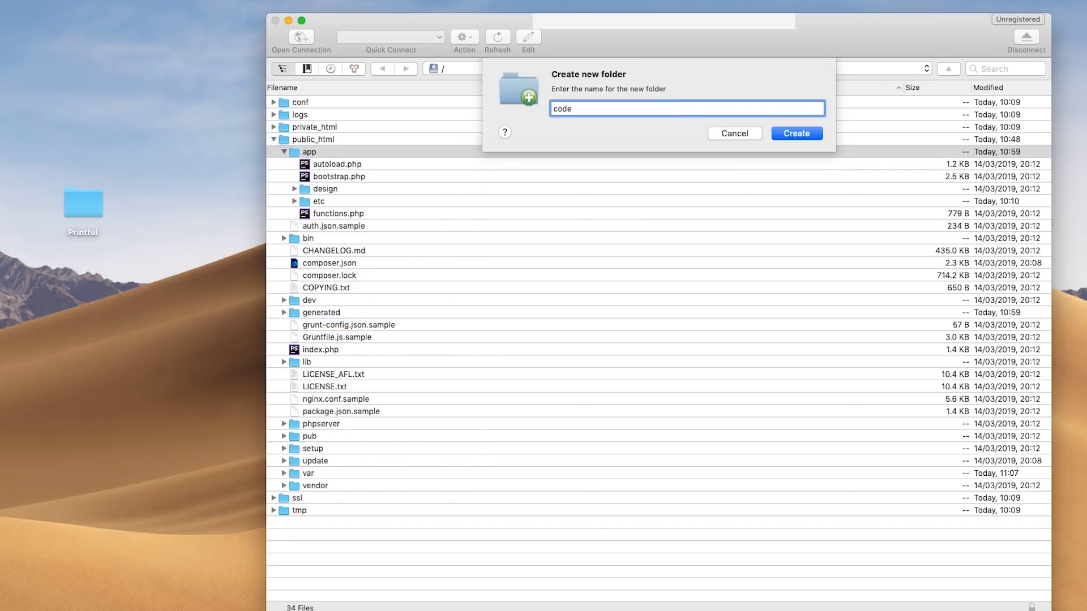
click(797, 133)
- Upload the Printful folder from the desktop into public_html/app/code and close the transfer list
drag(314, 262, 310, 152)
click(293, 188)
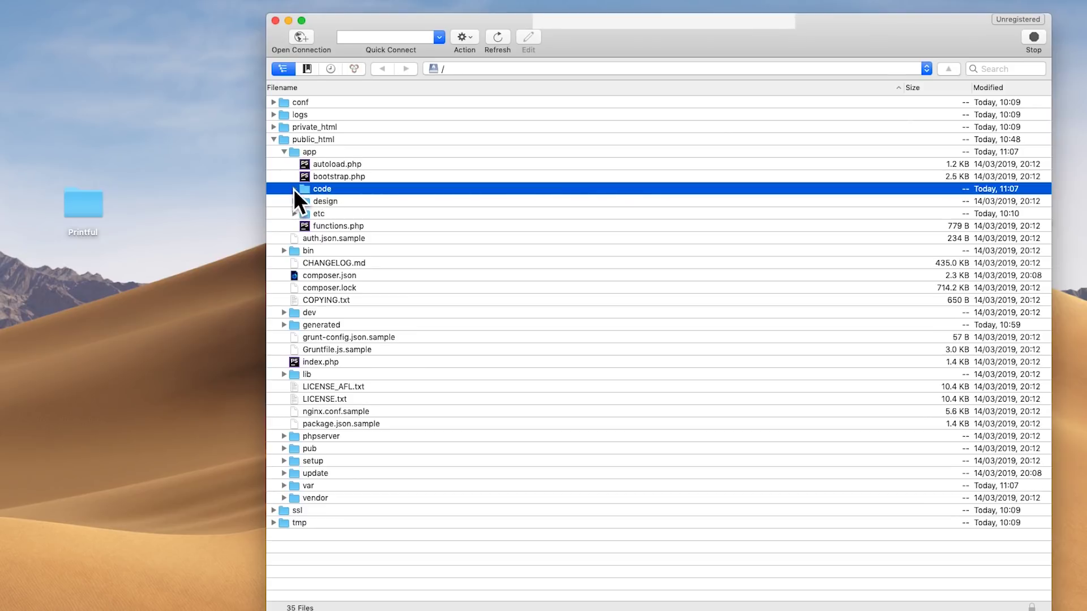
drag(90, 206, 327, 190)
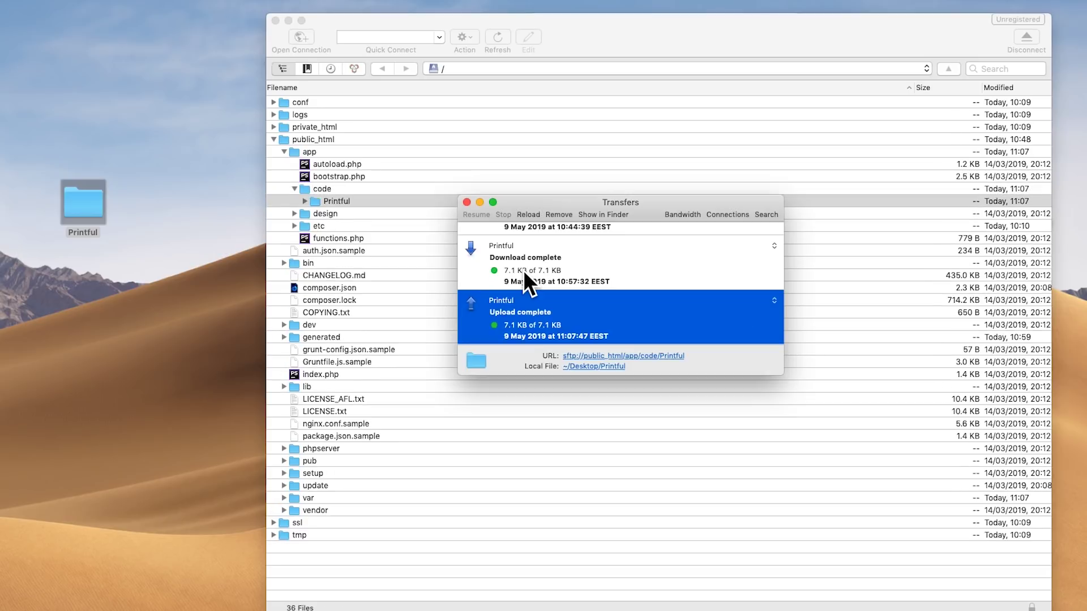
click(467, 202)
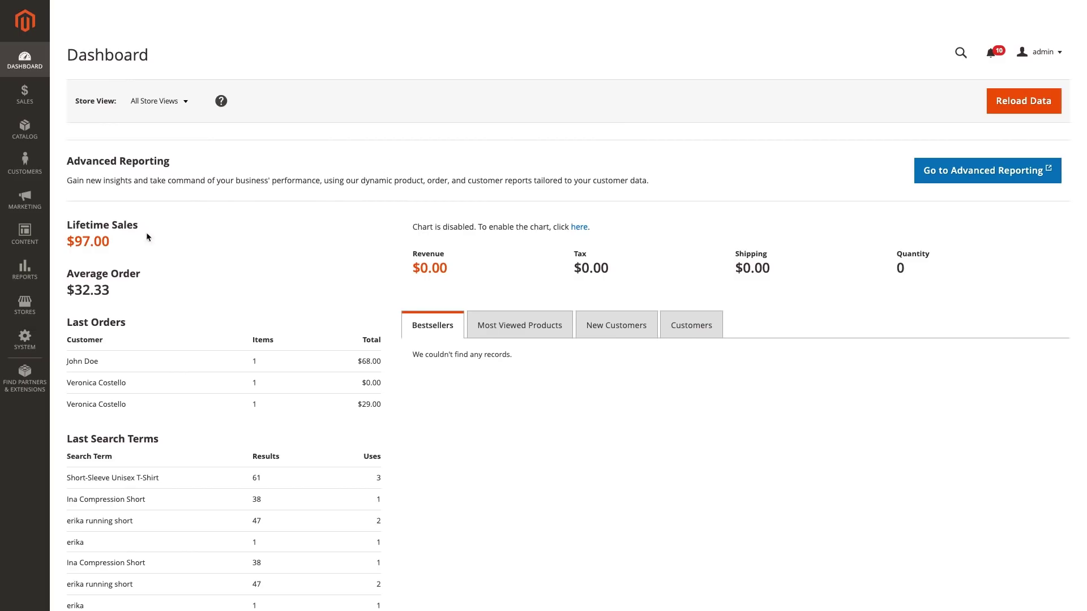
- In the Magento admin, open the Web Setup Wizard's Module Manager and show page 2 with 200 modules per page
click(33, 343)
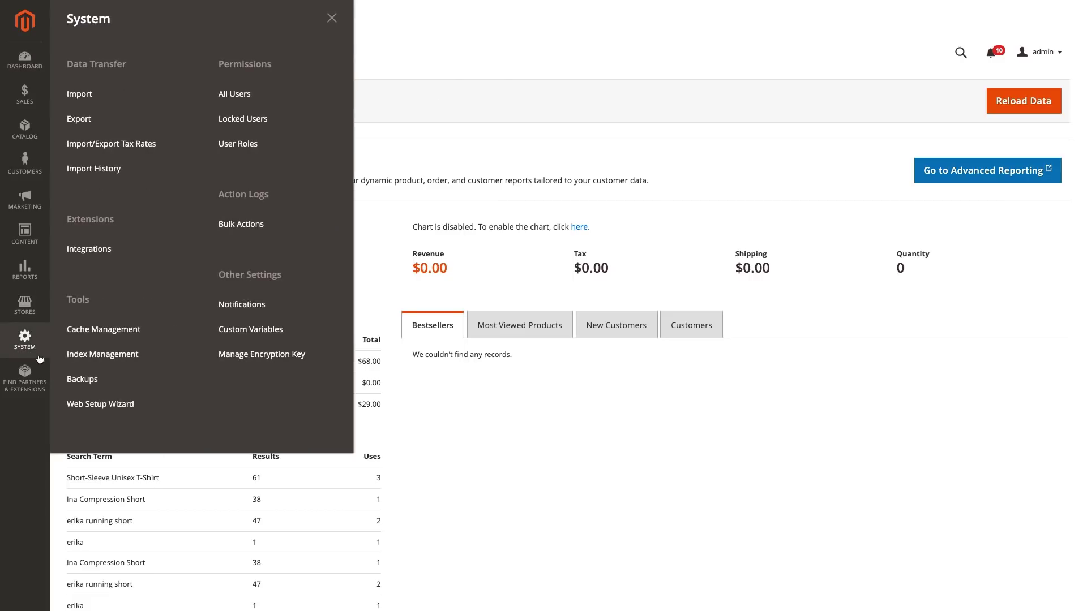
click(86, 404)
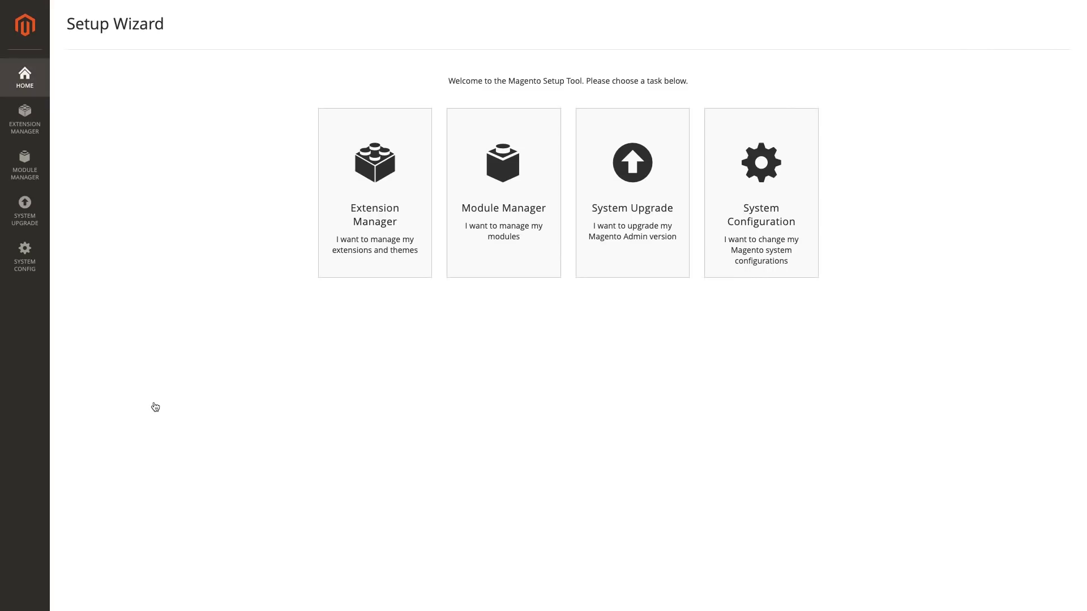
click(43, 178)
click(877, 80)
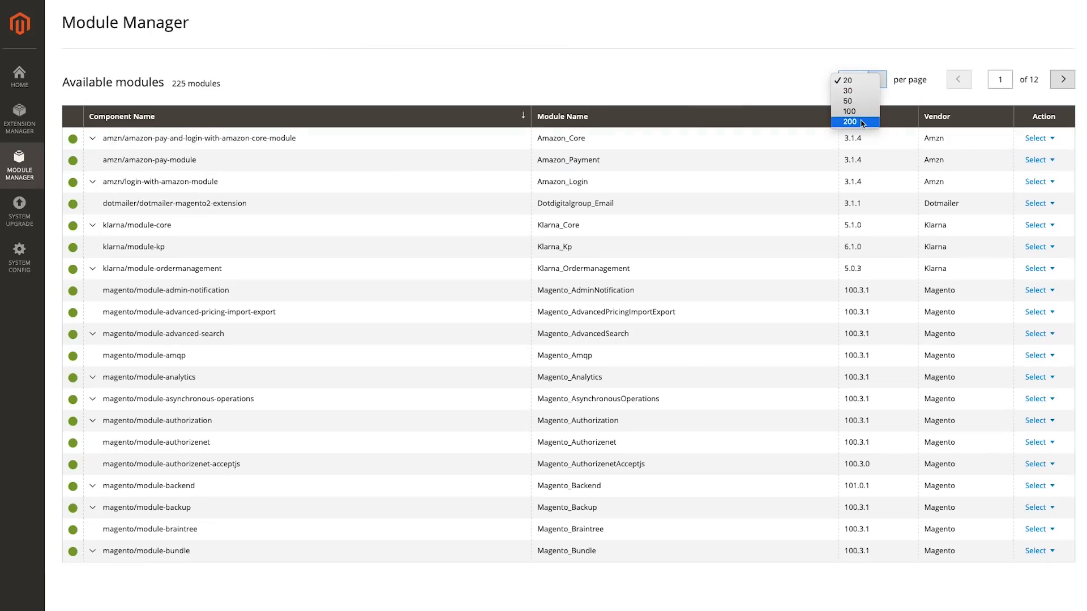
click(855, 120)
click(1062, 79)
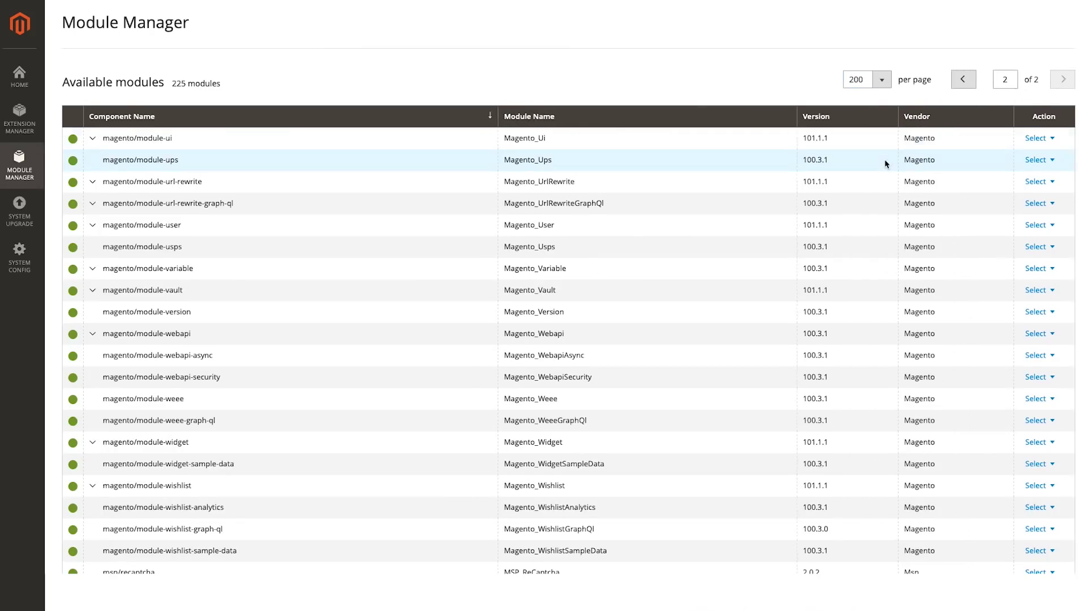
- Enable the Printful_Integration module, running the readiness check and selecting no backup options
scroll(886, 161, down, 3)
click(1050, 493)
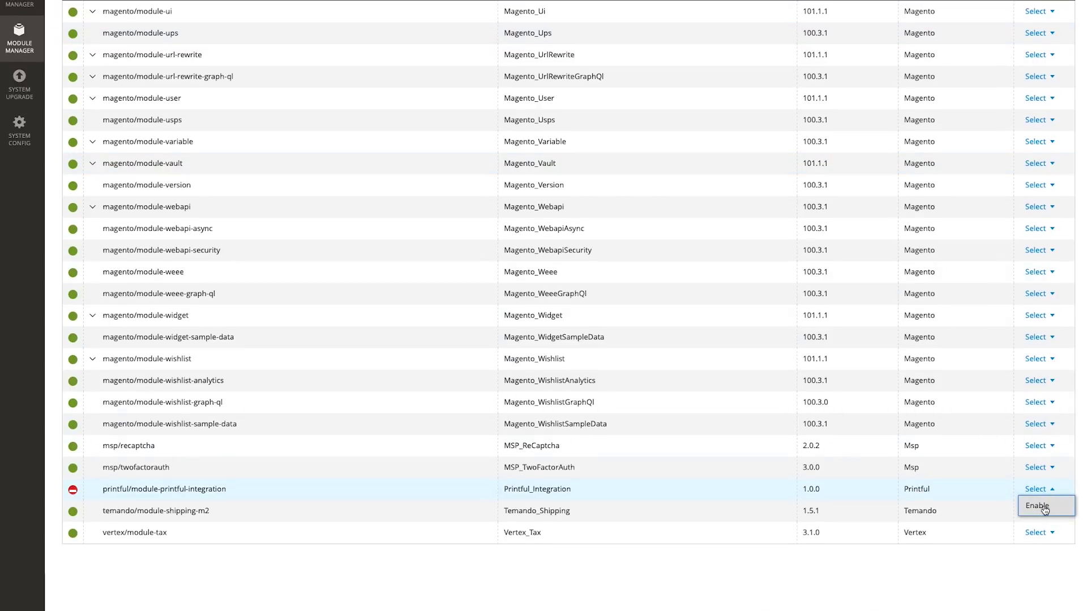
click(1041, 506)
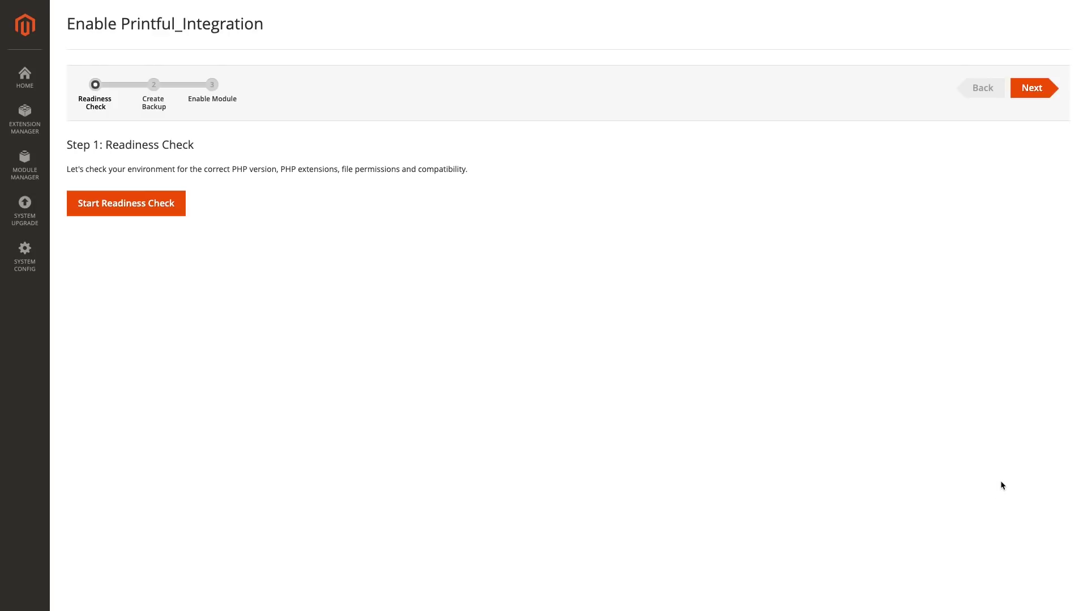
click(1027, 90)
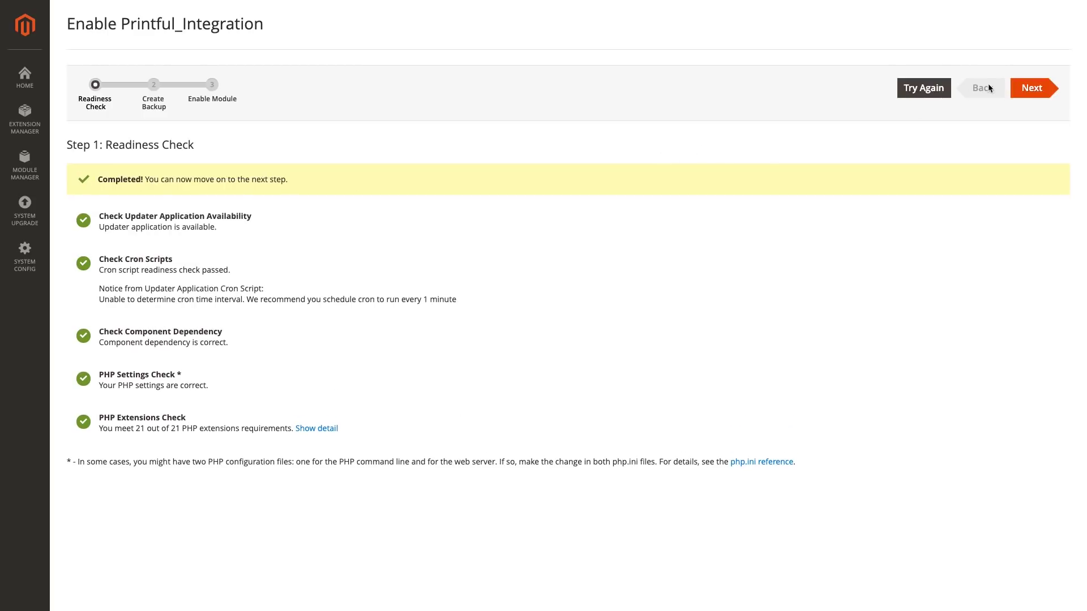
click(1031, 89)
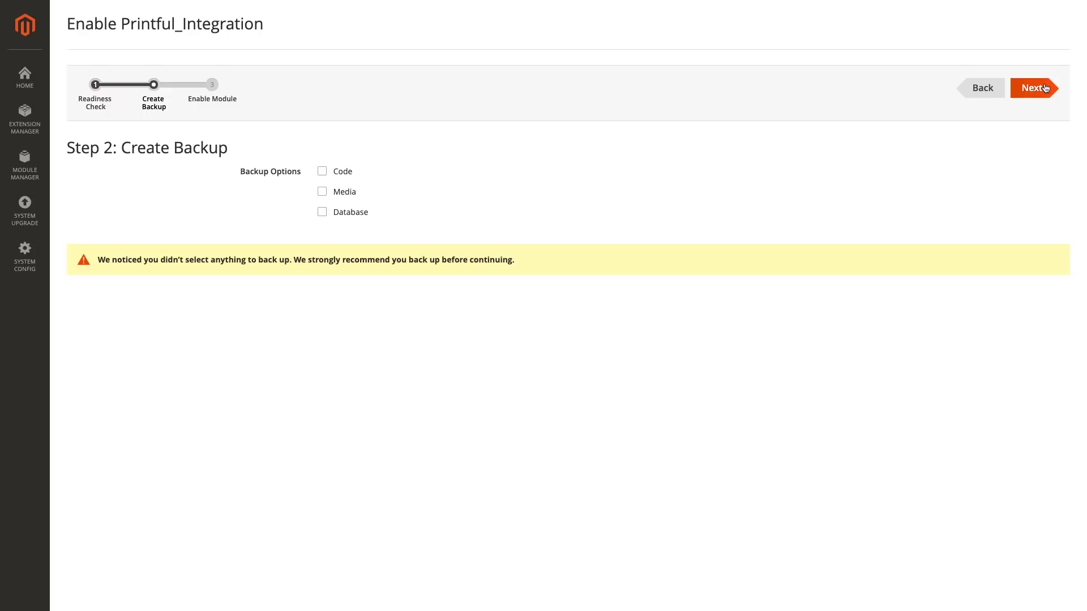
click(1046, 89)
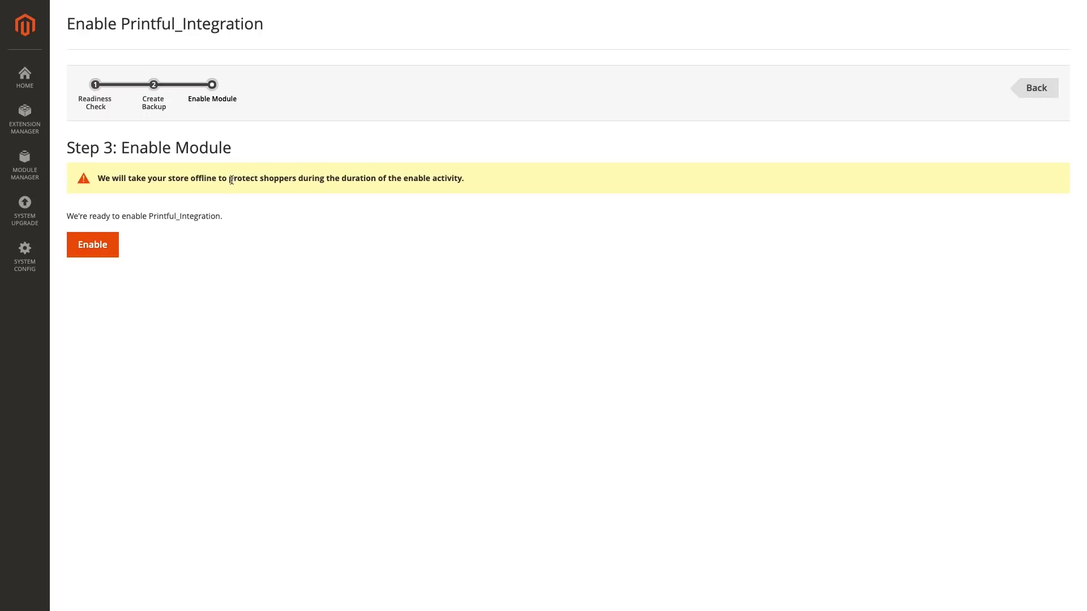
click(92, 245)
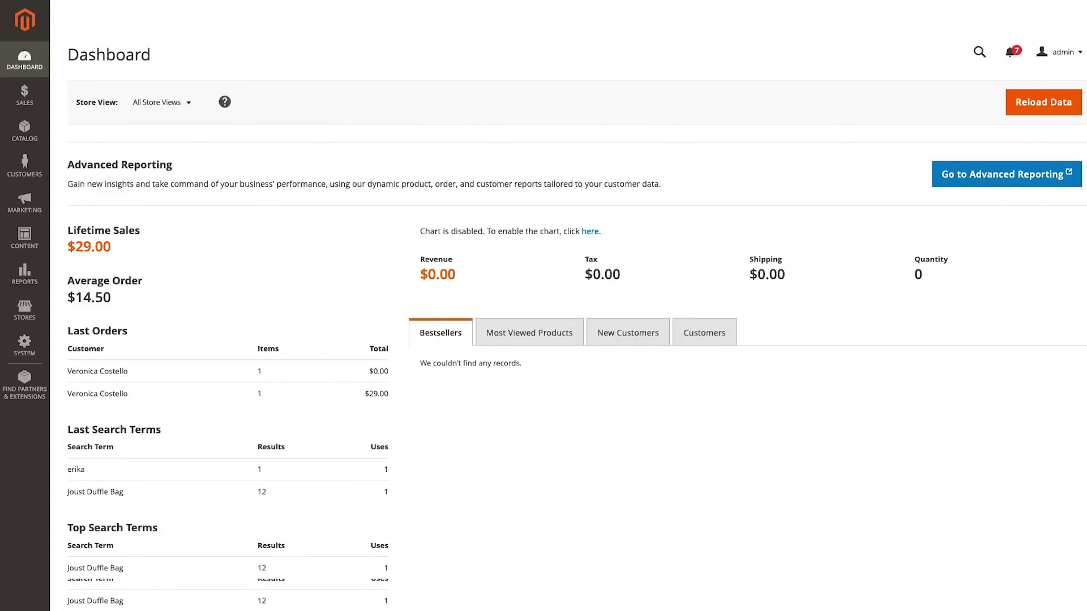
- Activate PrintfulIntegration in Magento's integrations, allow its API access, and continue with the existing Printful account
click(26, 349)
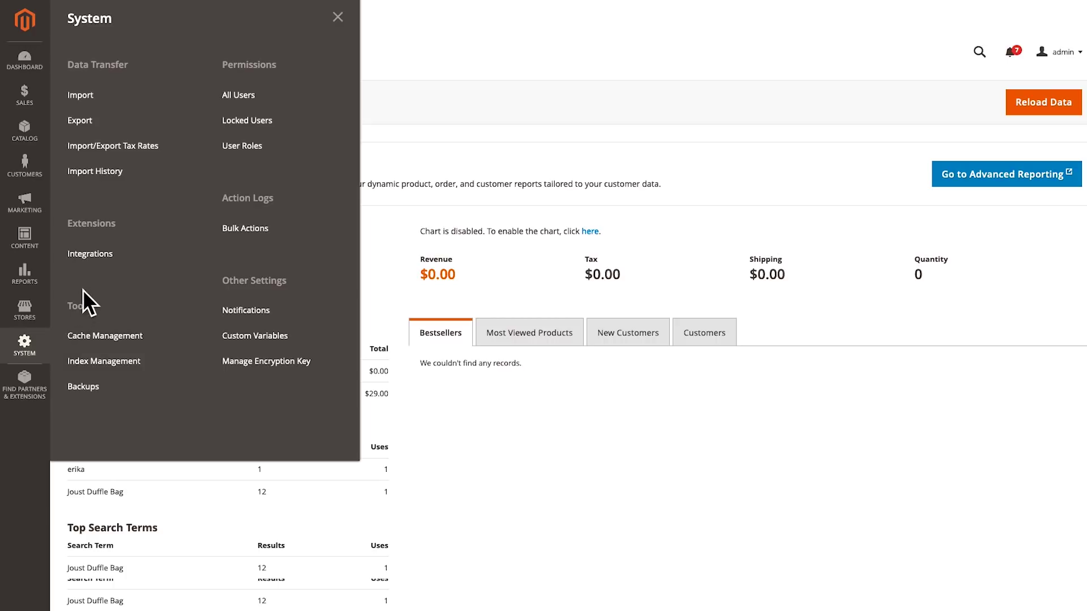
click(153, 251)
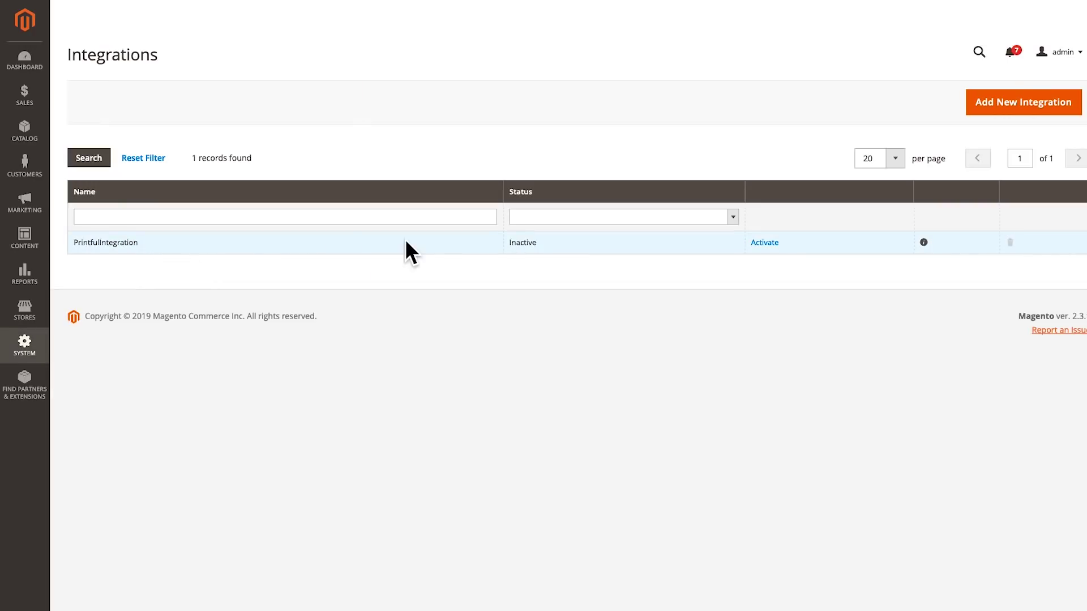
click(774, 242)
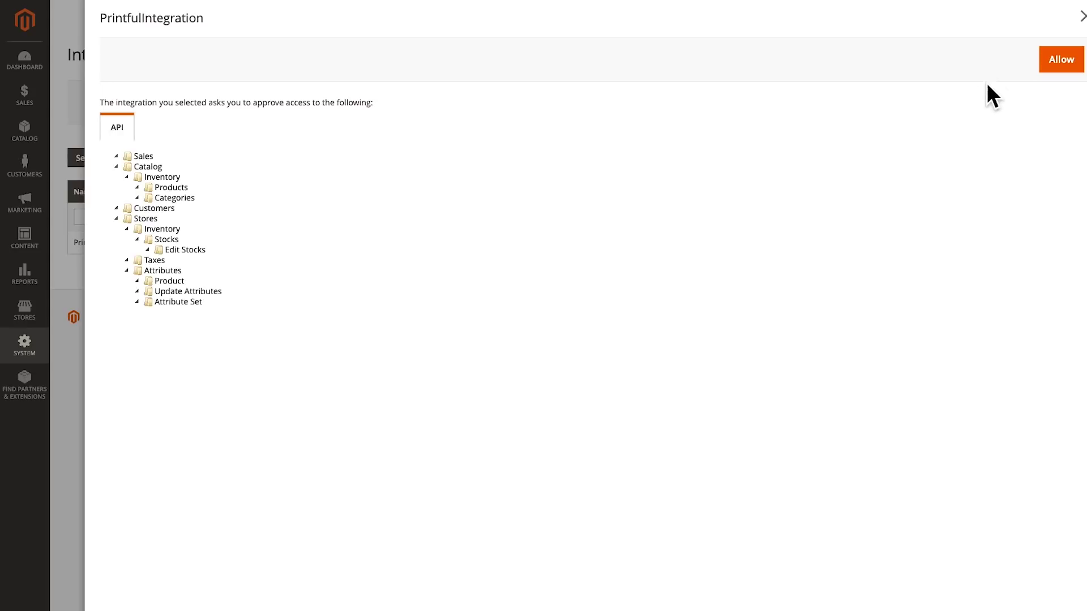
click(1045, 62)
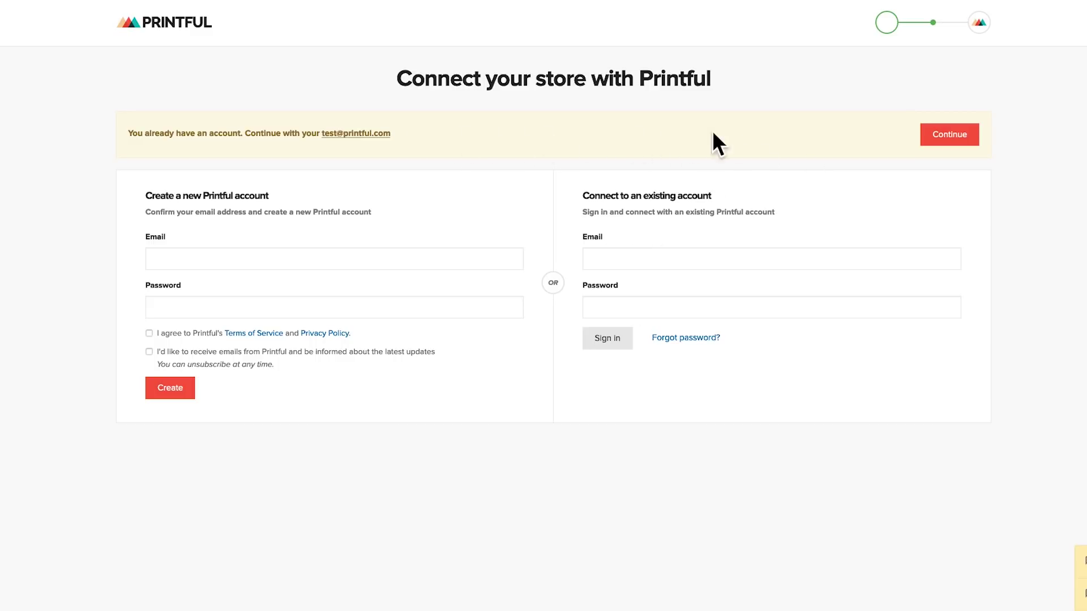
click(948, 134)
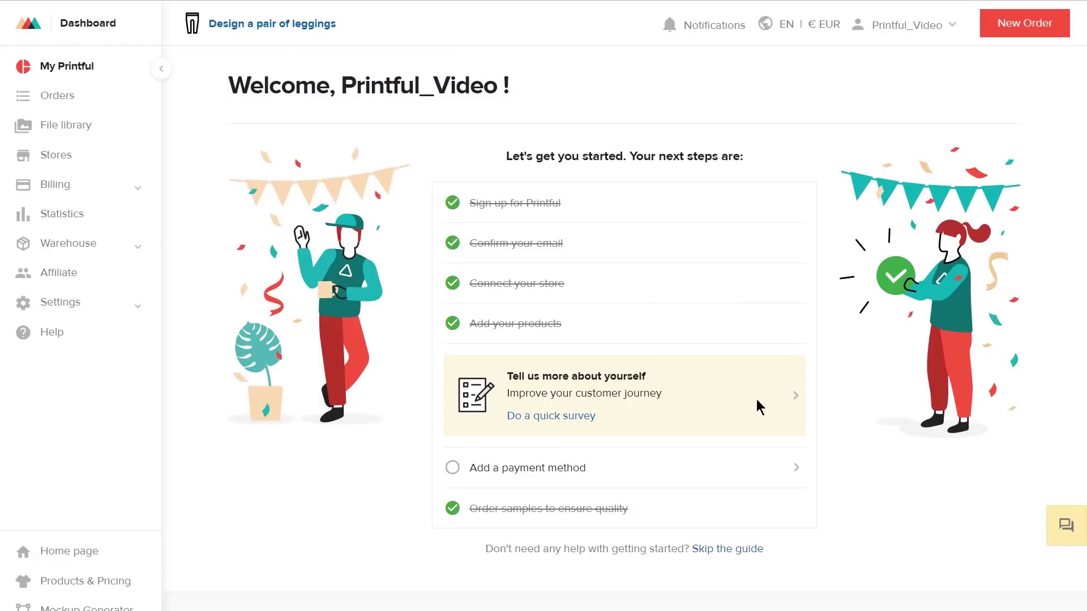
- Open the Magento 2 store from the Printful stores list and start adding a product
click(51, 158)
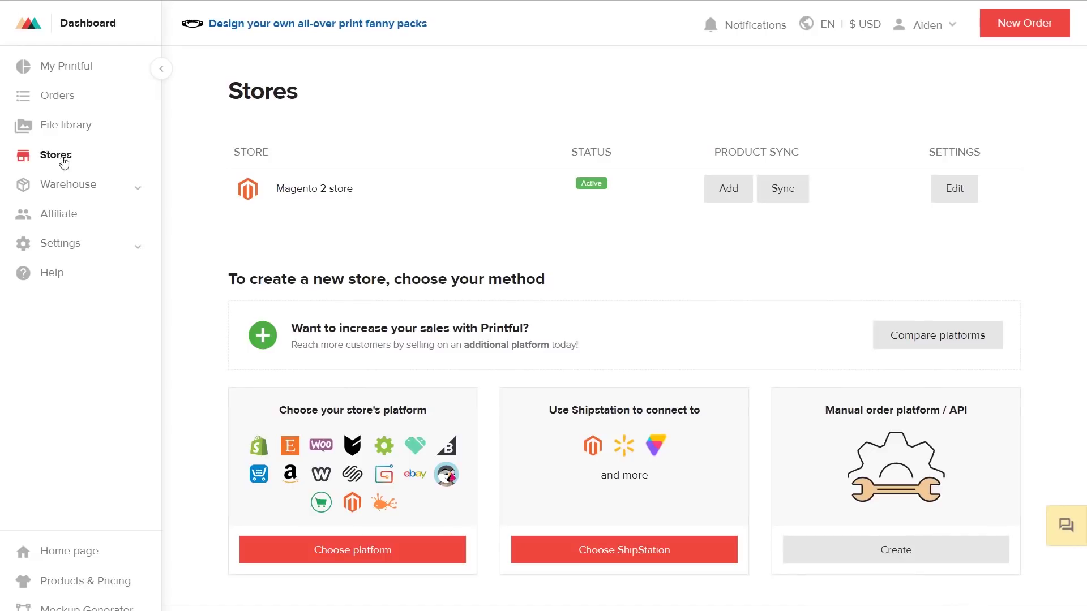
click(315, 191)
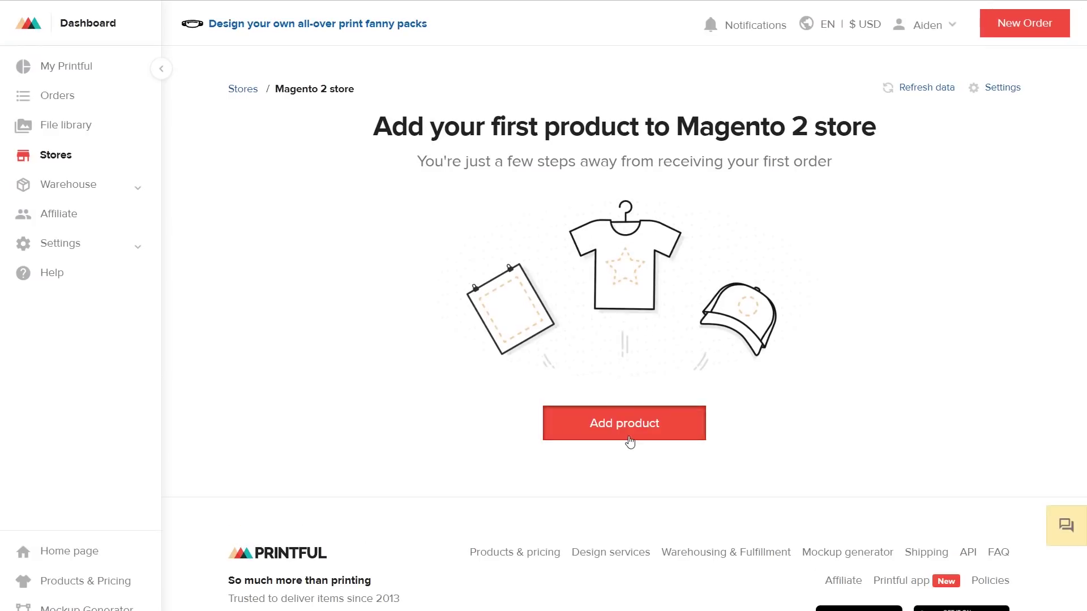
click(626, 429)
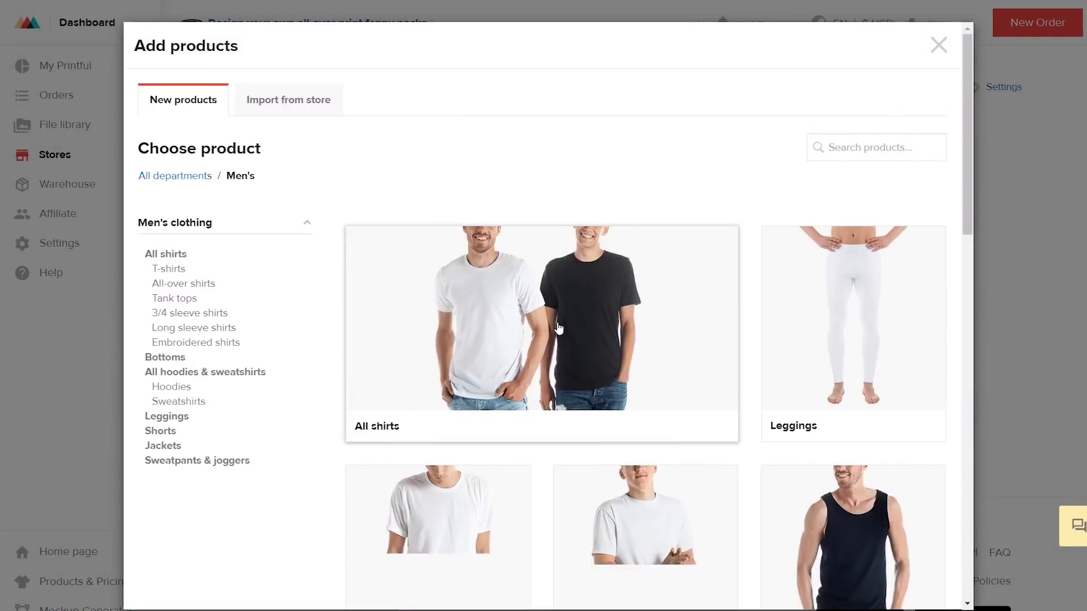
- Choose the Bella + Canvas 3001 Unisex Short Sleeve Jersey T-Shirt with Tear Away Label from the men's T-shirts
scroll(559, 328, down, 1)
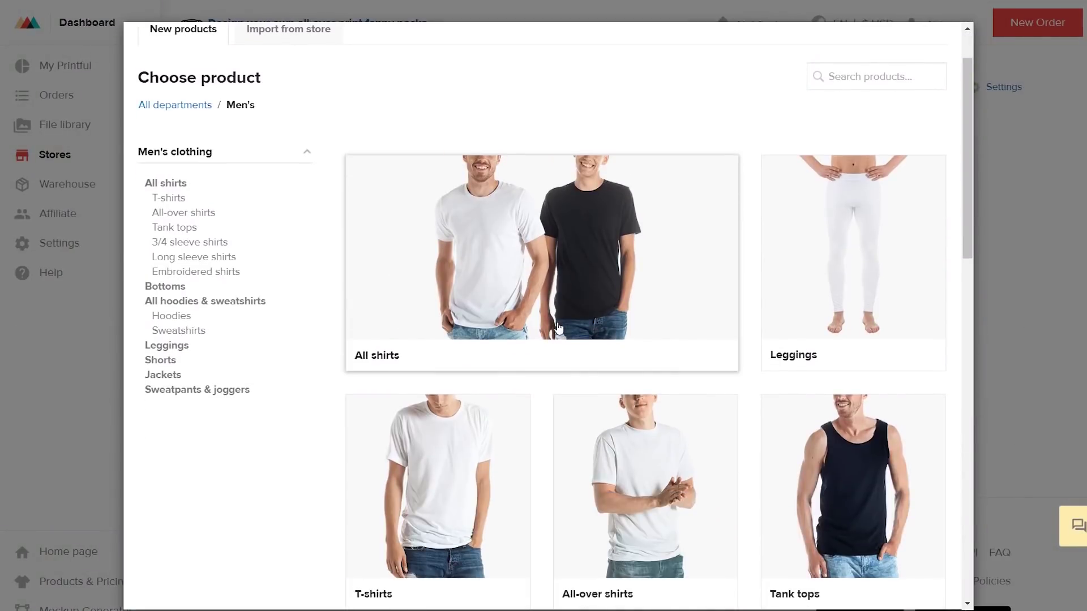
click(458, 480)
scroll(458, 481, down, 1)
scroll(458, 480, down, 2)
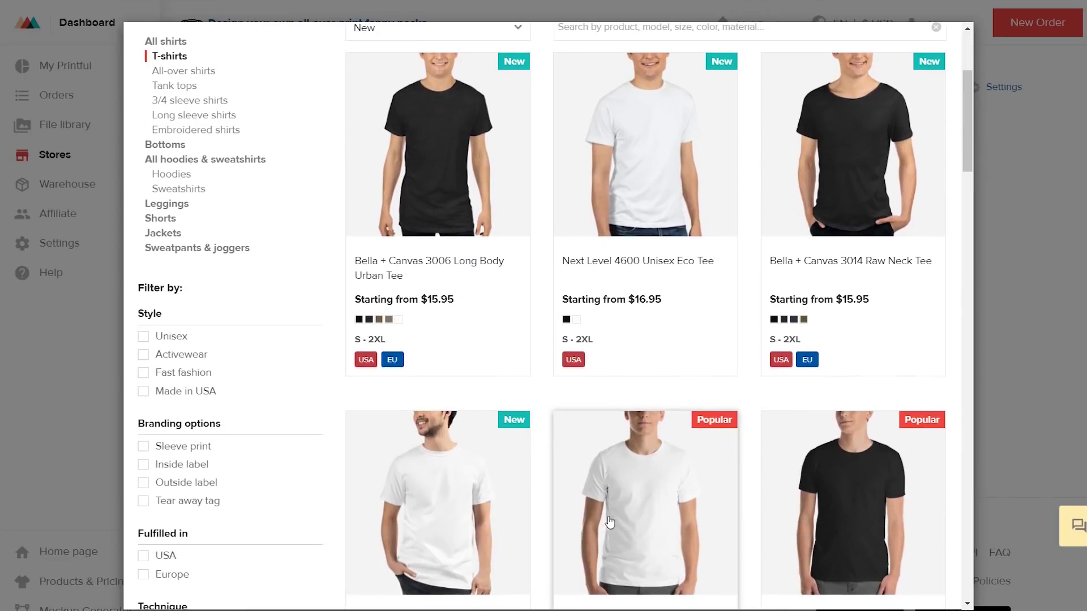
click(636, 508)
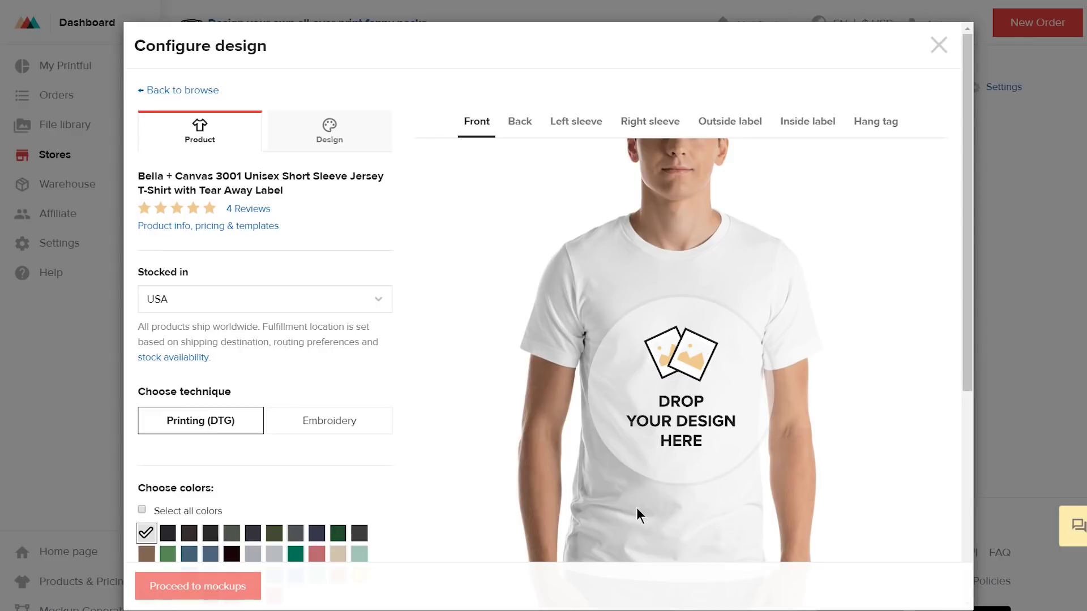
- Open the shirt's design options and view the back, left sleeve and right sleeve placements before returning to the front
click(337, 143)
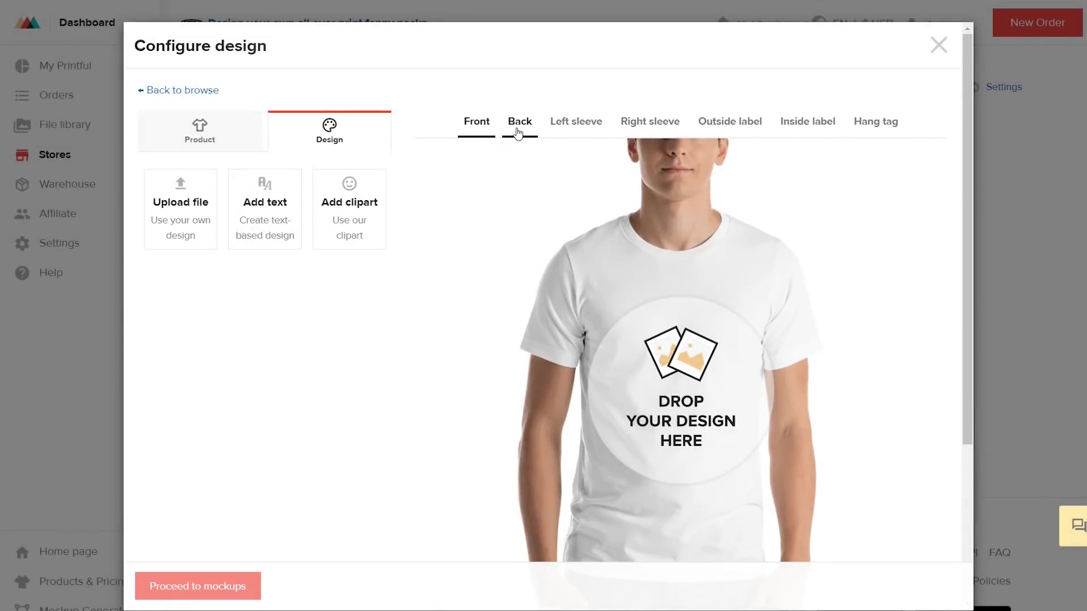
click(517, 134)
click(577, 134)
click(665, 133)
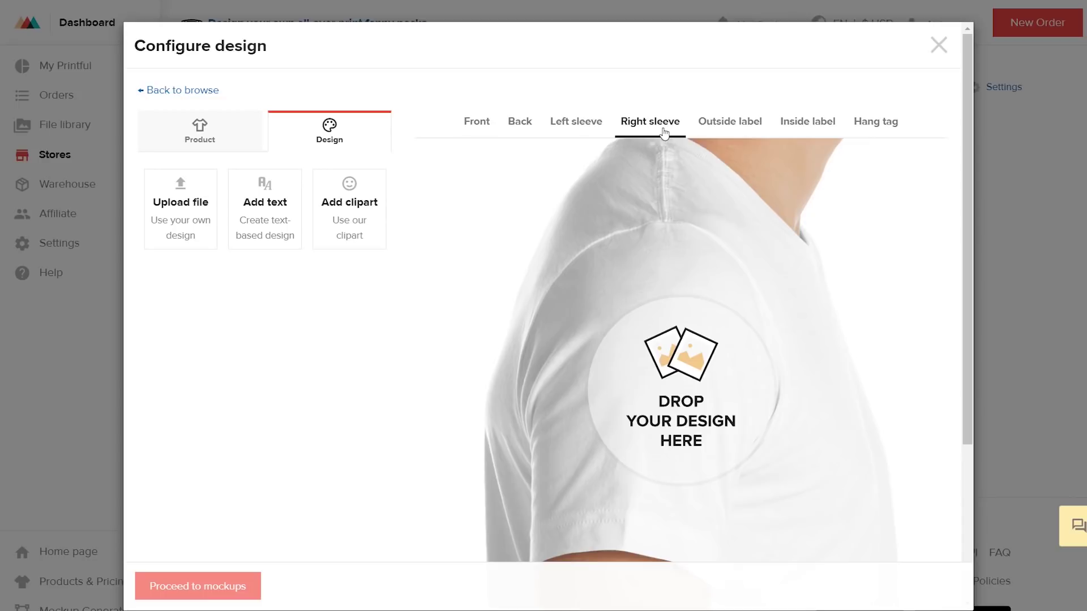
click(490, 122)
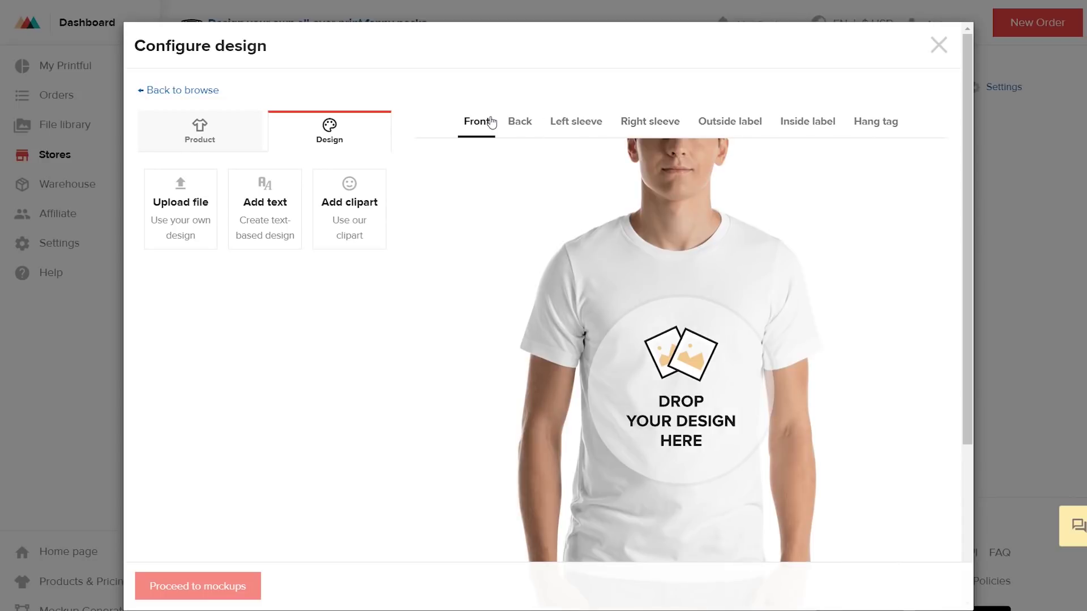
- Add the Printful_chilli sample file from the store's file library to the shirt's front
click(188, 213)
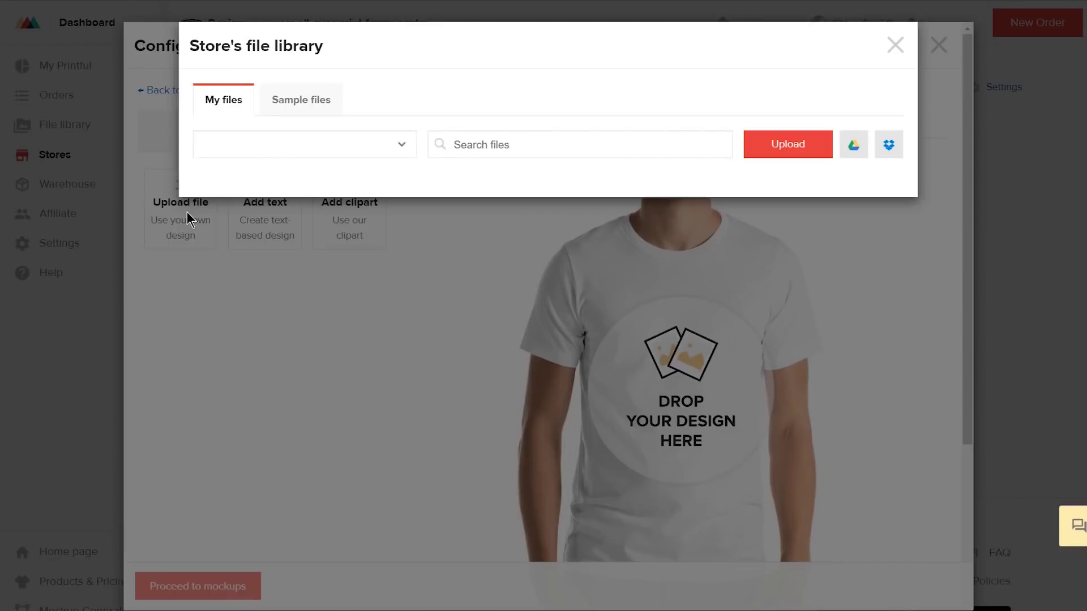
click(305, 106)
scroll(304, 106, down, 10)
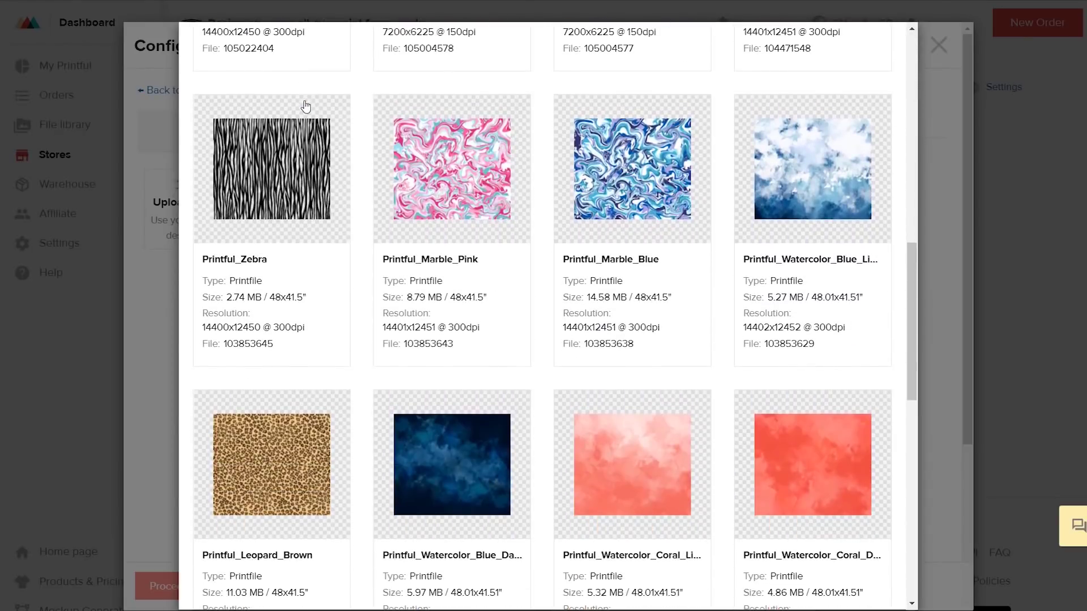
scroll(304, 105, down, 10)
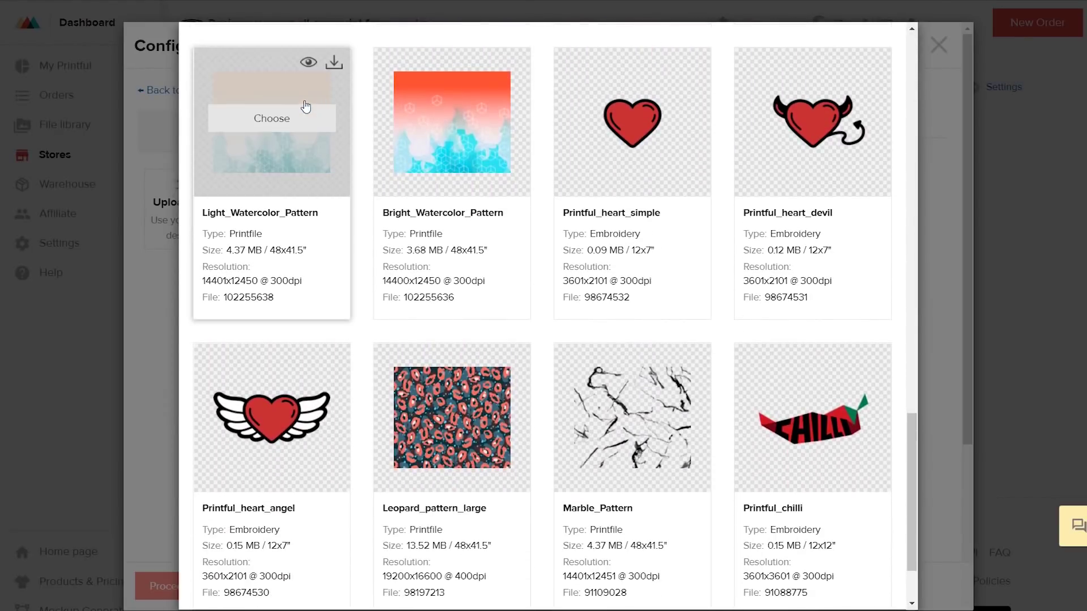
click(821, 422)
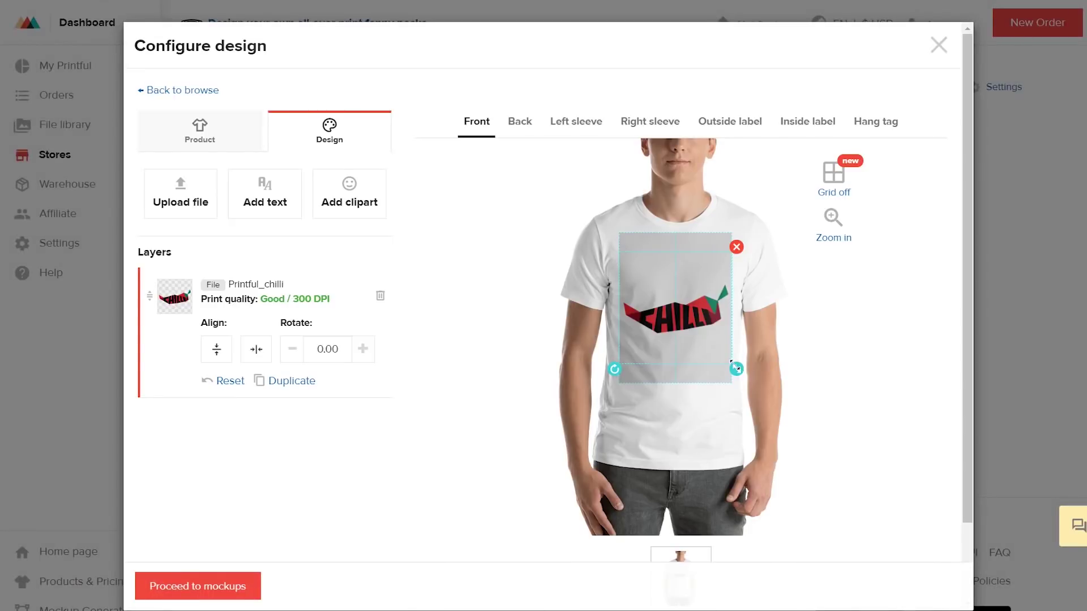
- Try enlarging the chilli design far beyond the front print area, then scale it back down
drag(736, 370, 894, 543)
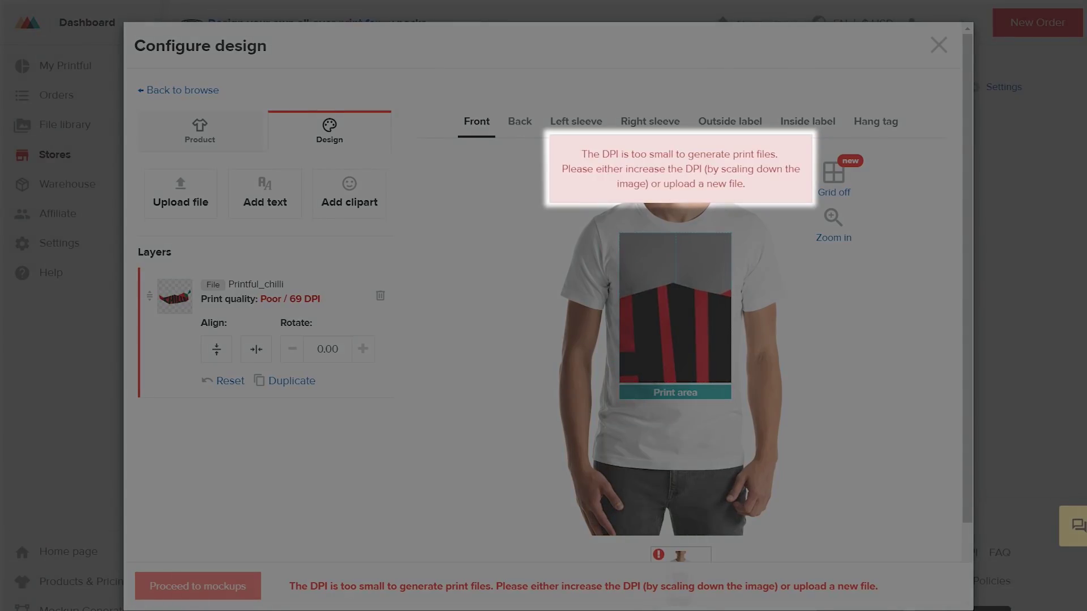
drag(894, 544, 815, 370)
- Add the Ash color to the shirt alongside White and limit the sizes to M, L and XL
click(220, 135)
scroll(209, 148, down, 1)
scroll(221, 242, down, 3)
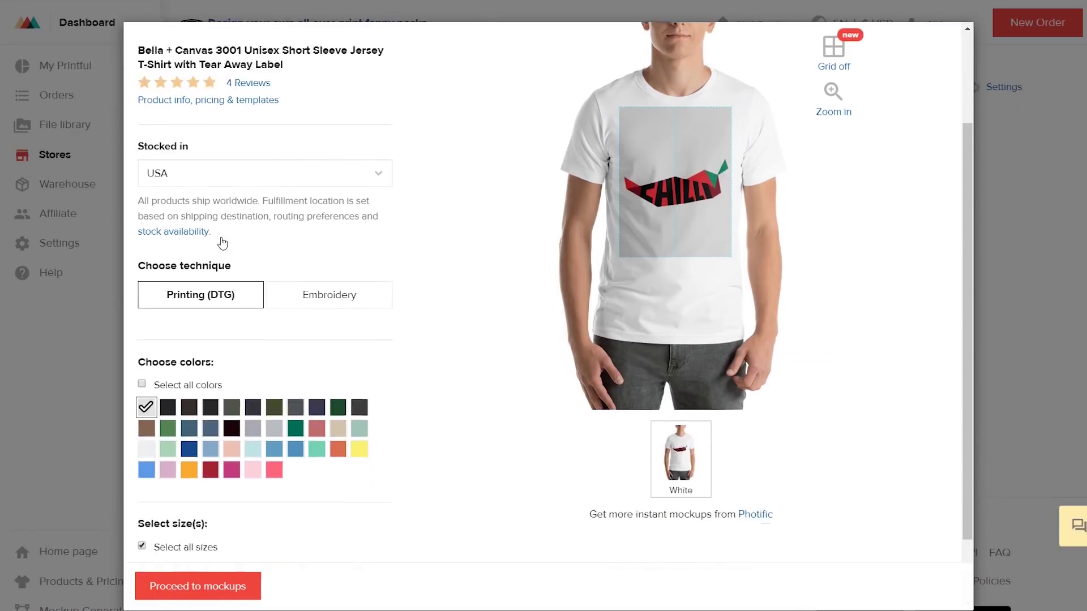
click(155, 371)
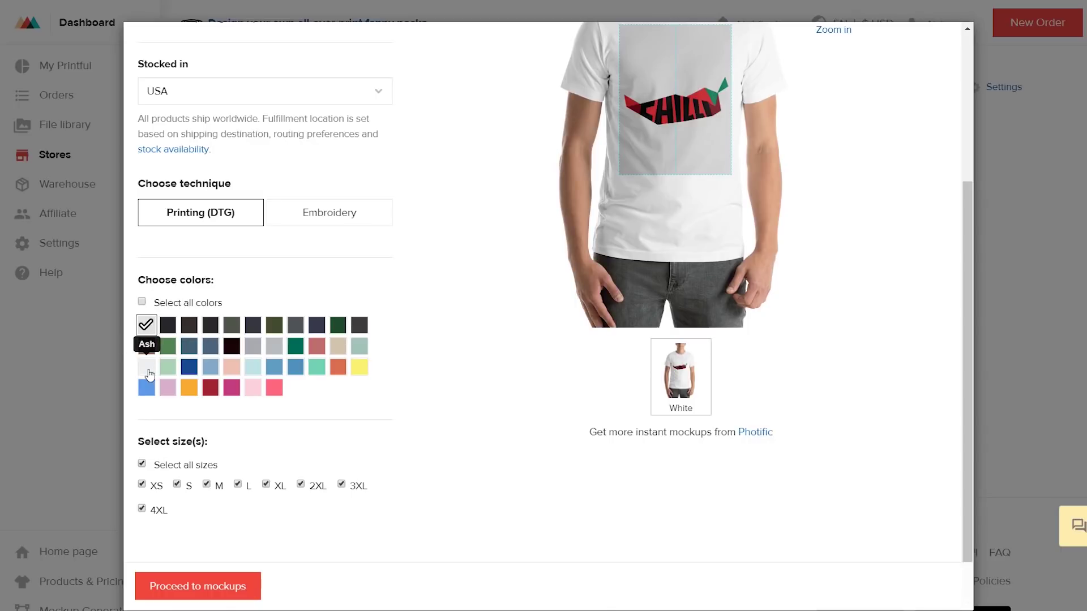
click(143, 463)
click(207, 485)
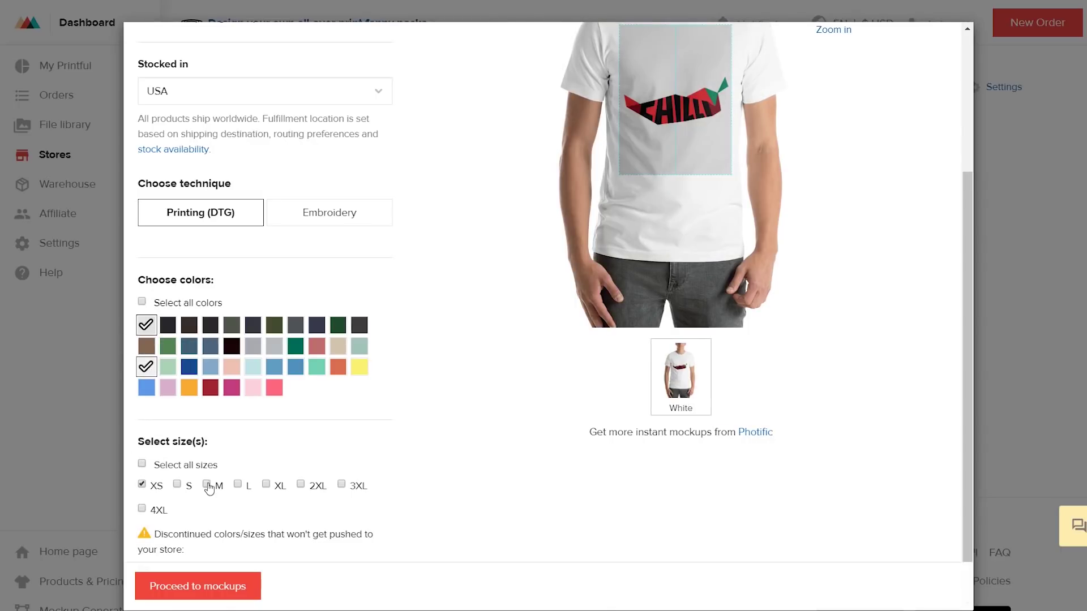
click(142, 485)
click(142, 484)
click(238, 485)
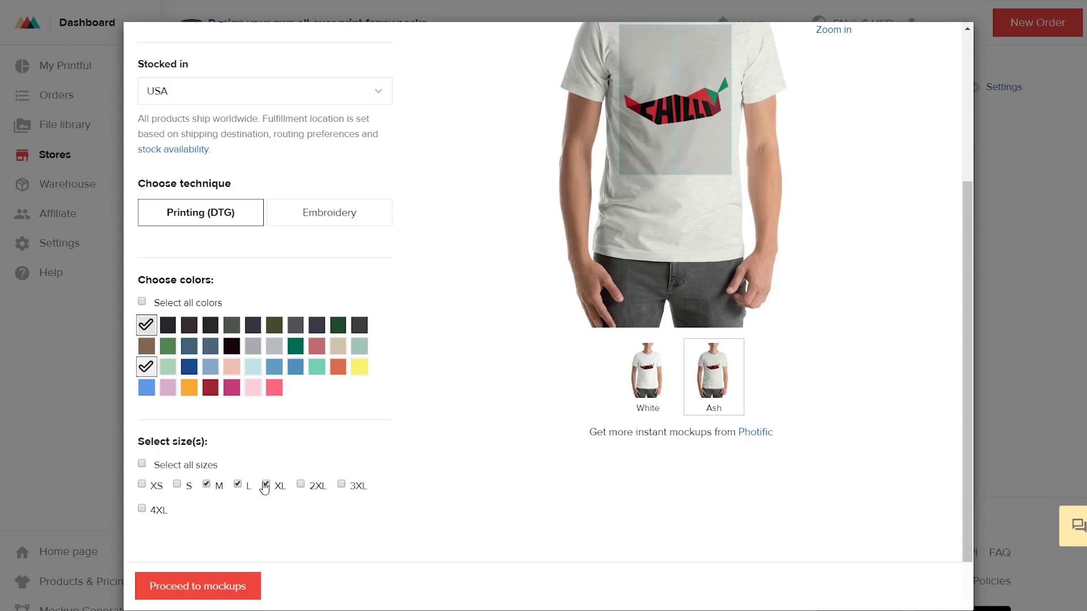
- Proceed to the mockups, choose the Flat Lifestyle mockups, and continue to the product description
click(196, 583)
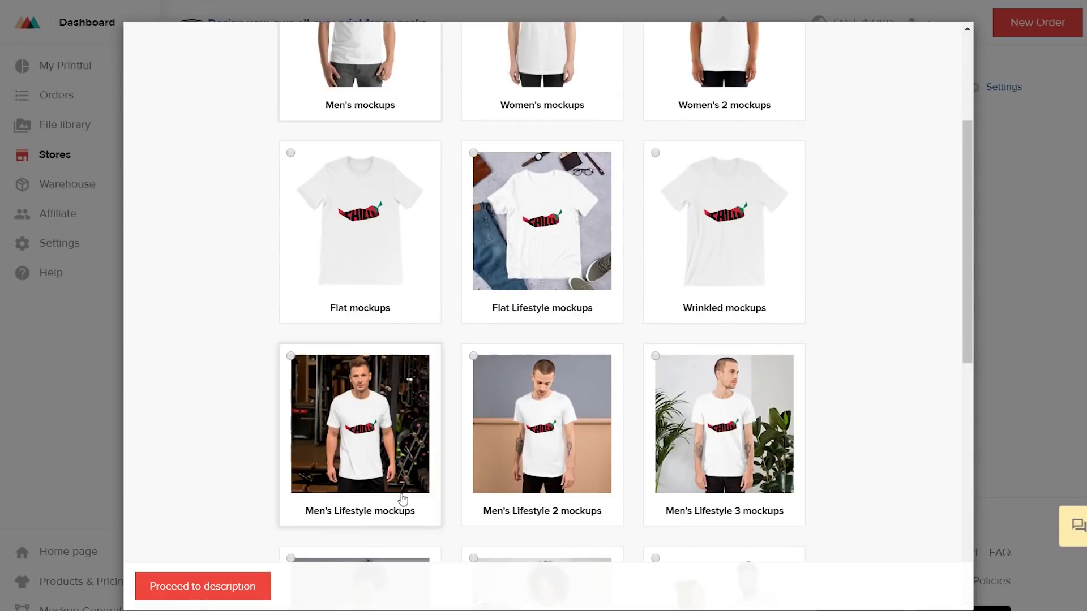
click(548, 227)
scroll(548, 227, down, 10)
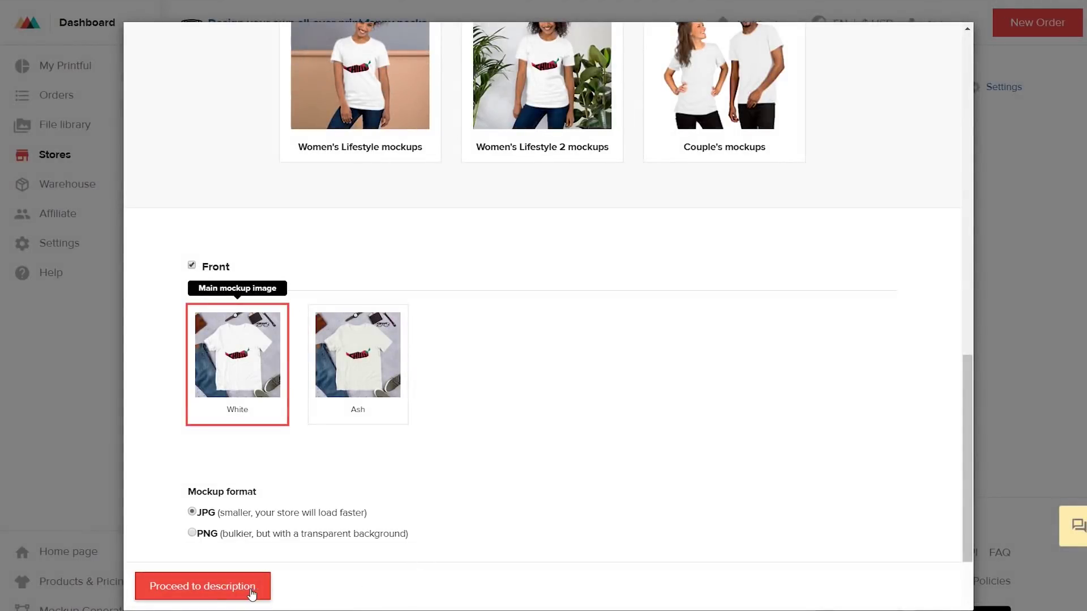
click(228, 594)
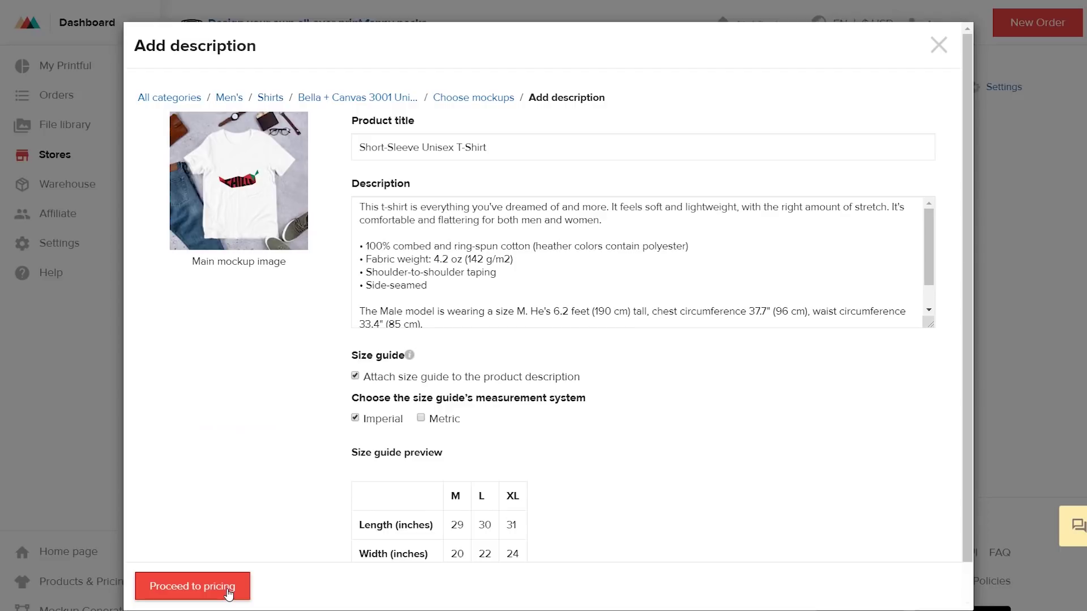
- Set the product title to "Printful t-shirt" and review the description and size guide
triple_click(414, 144)
text(Printful t-shirt)
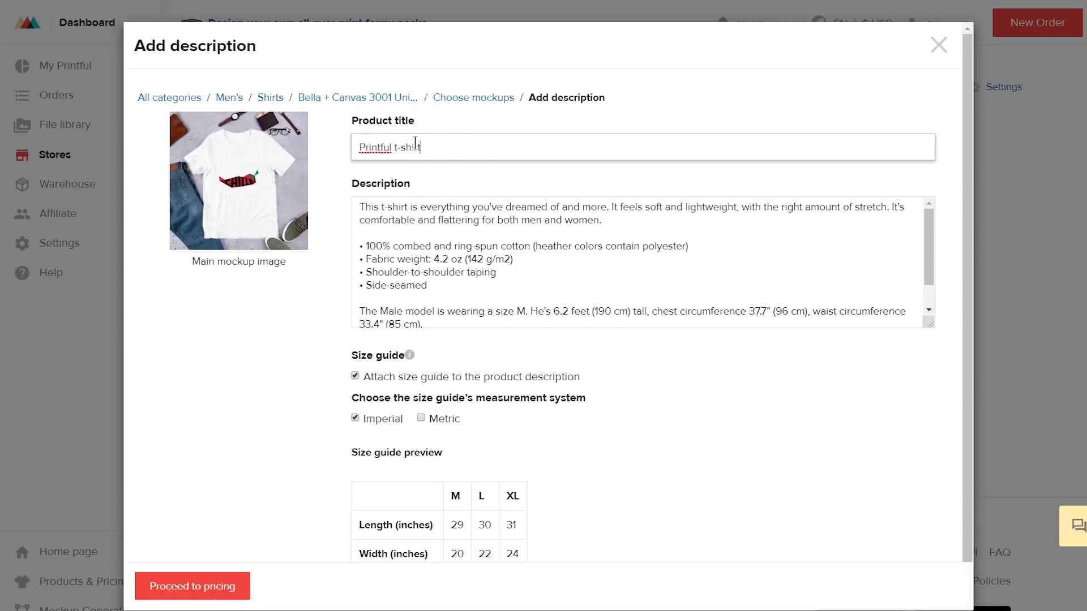
click(871, 249)
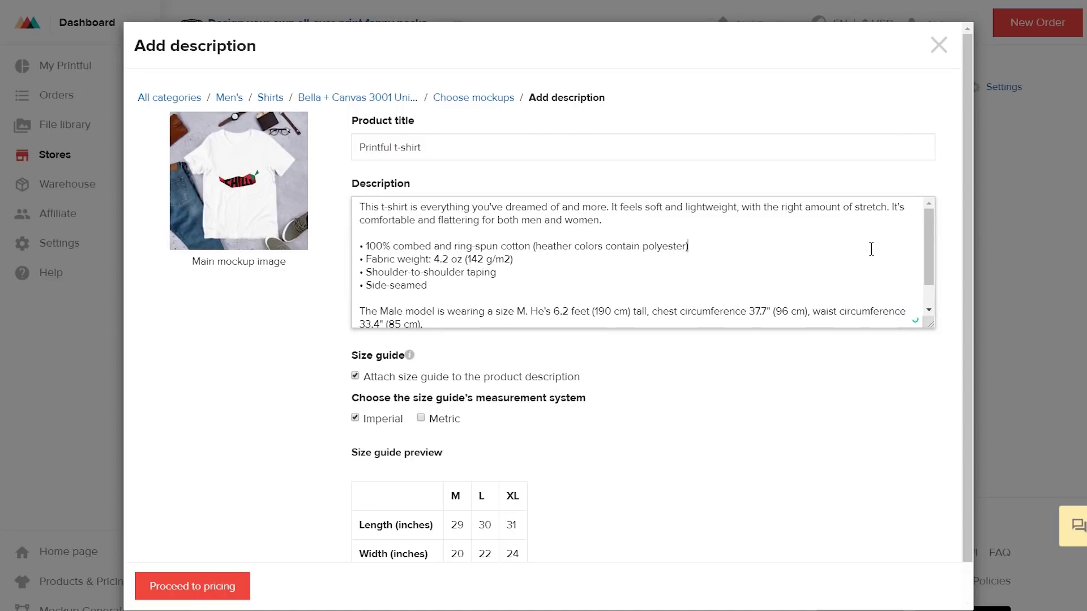
scroll(871, 249, down, 3)
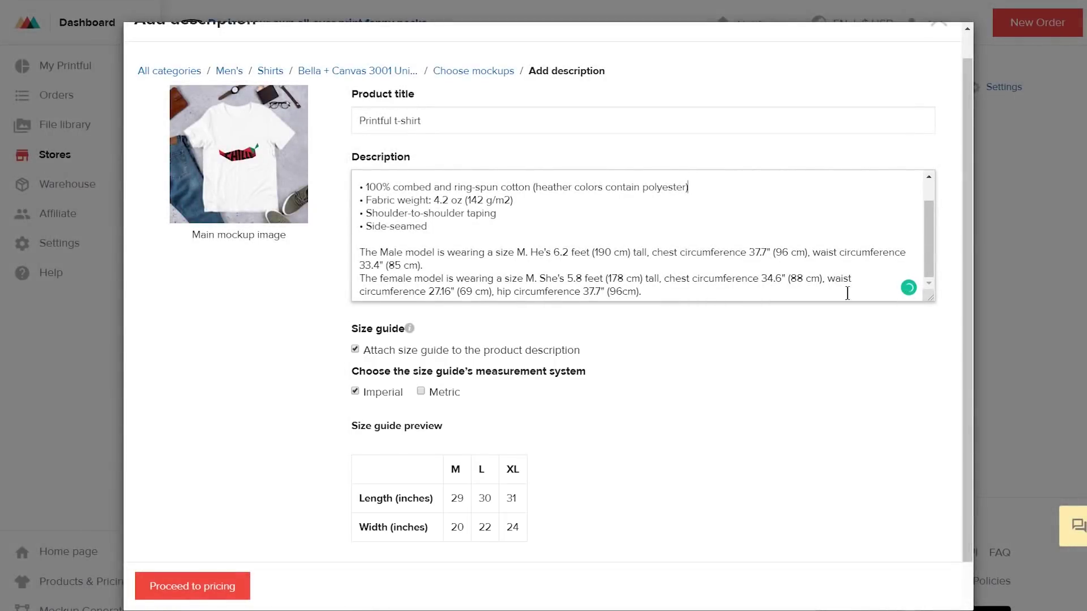
- Proceed to pricing and change the profit for sizes M - XL to $5
click(202, 594)
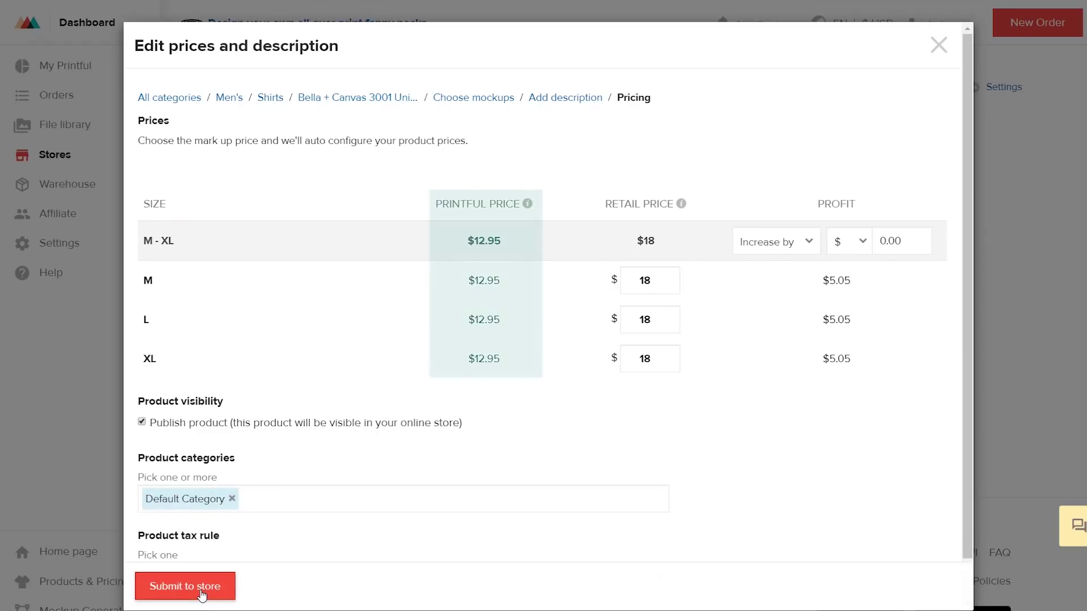
click(798, 242)
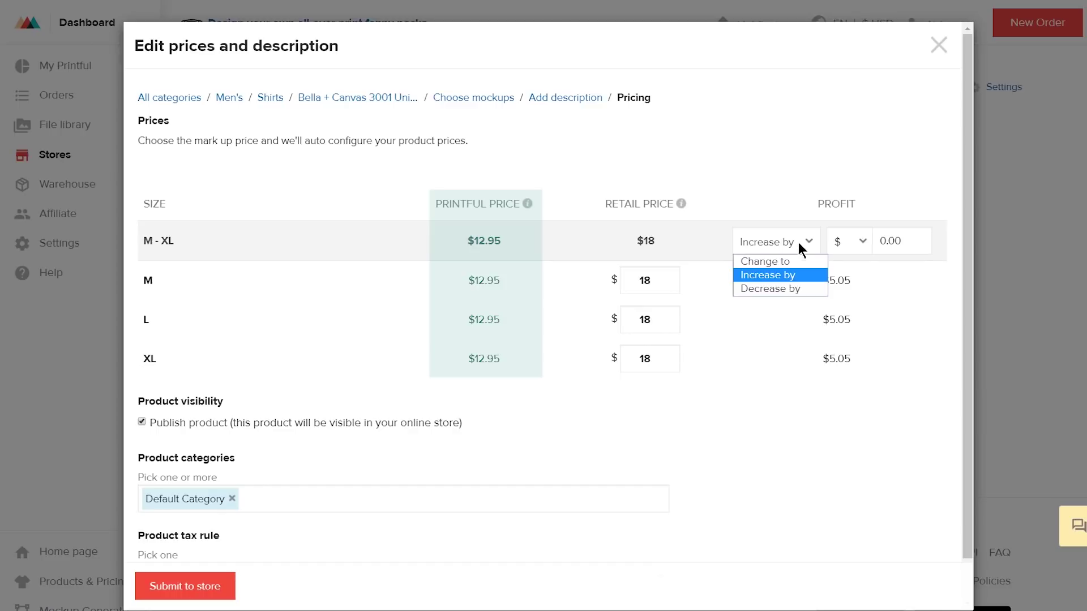
click(799, 257)
drag(904, 241, 876, 241)
text(5)
click(884, 212)
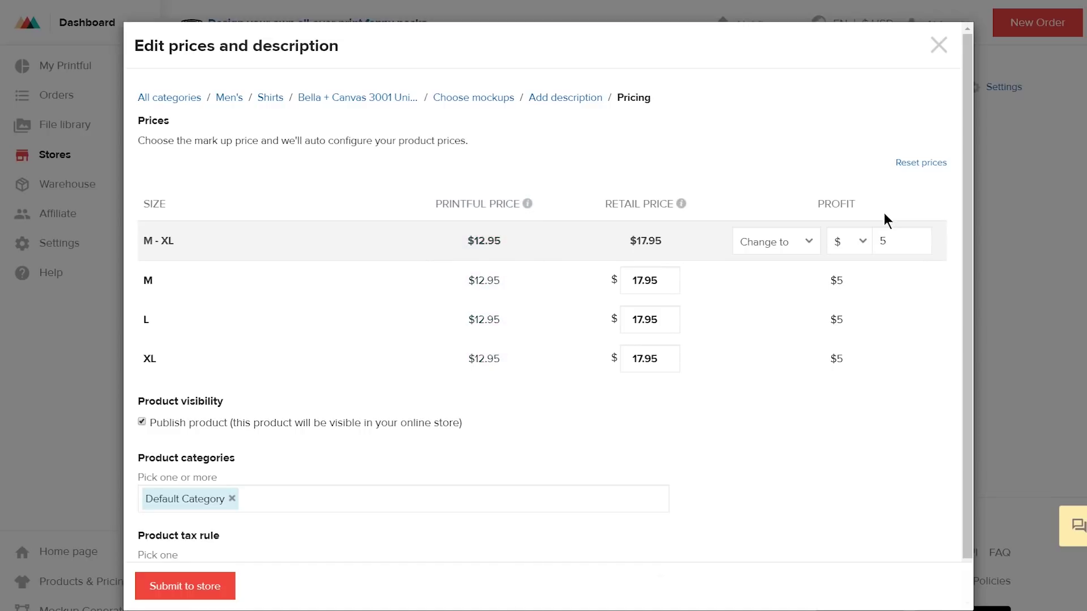
scroll(884, 213, down, 1)
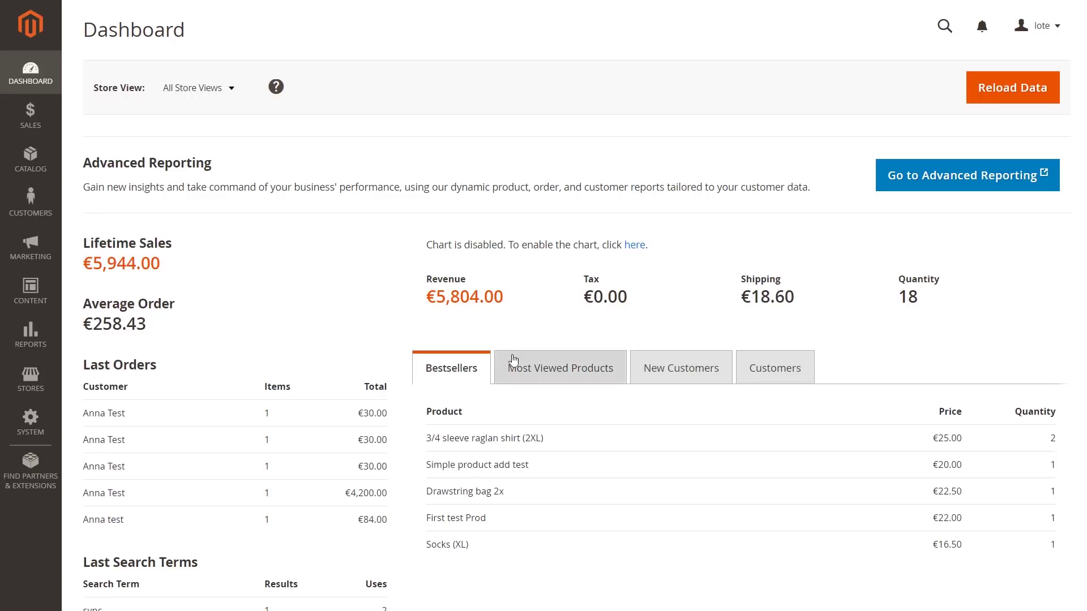
- Switch to the Magento admin and open the store's tax rules
click(39, 383)
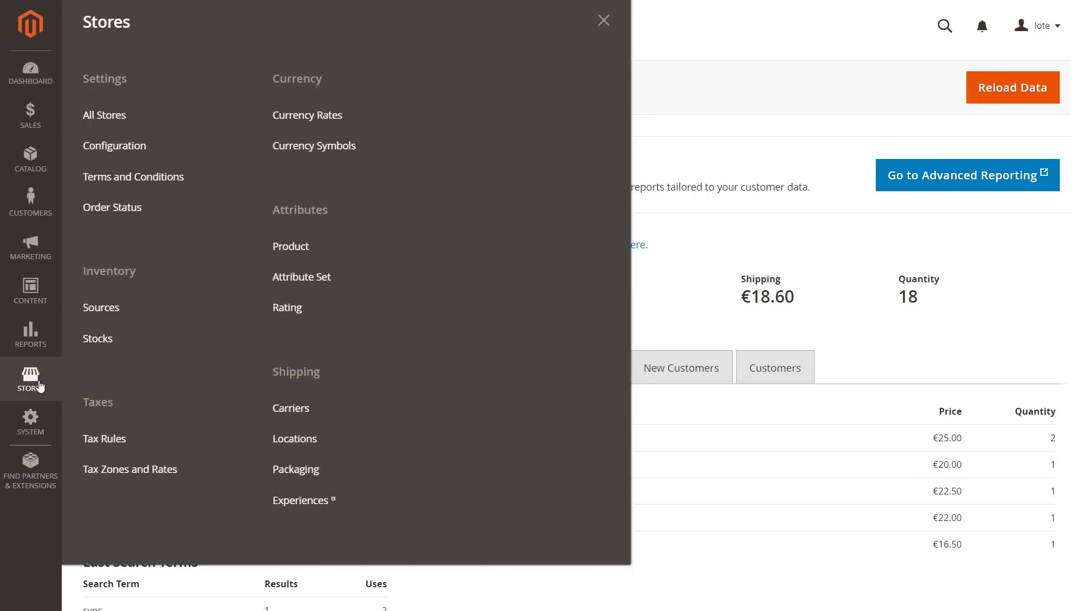
click(112, 441)
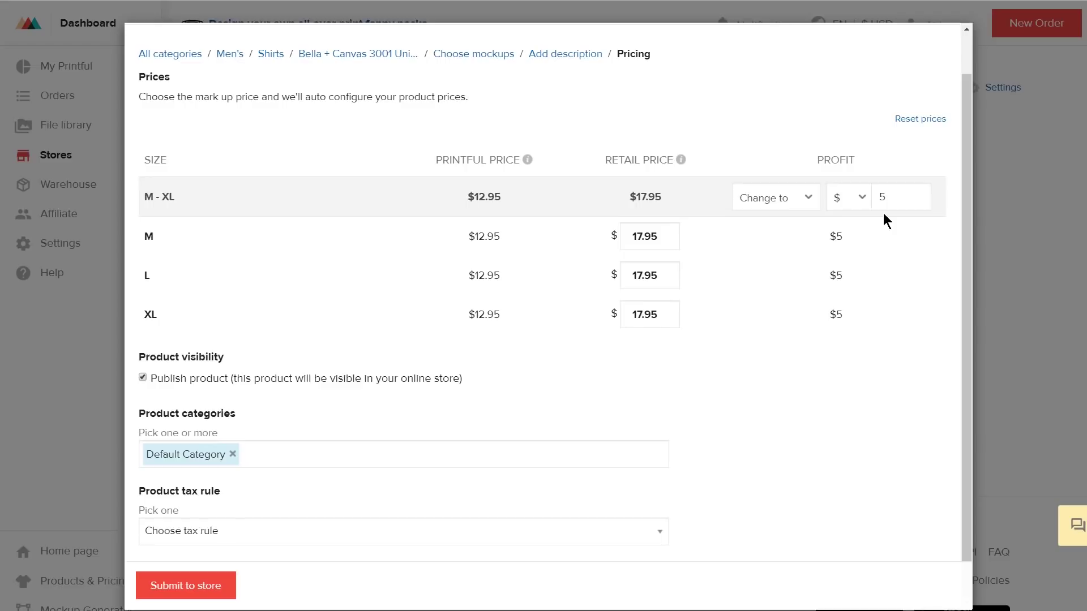
- Back in Printful, set the product tax rule to Taxable Goods and submit the product to the store
click(505, 538)
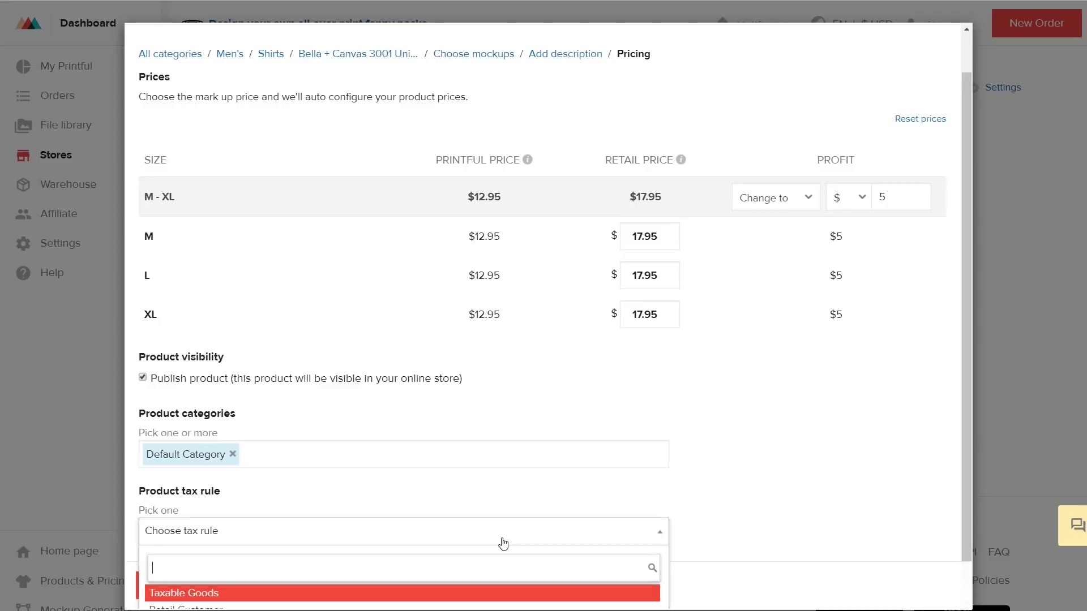
click(244, 577)
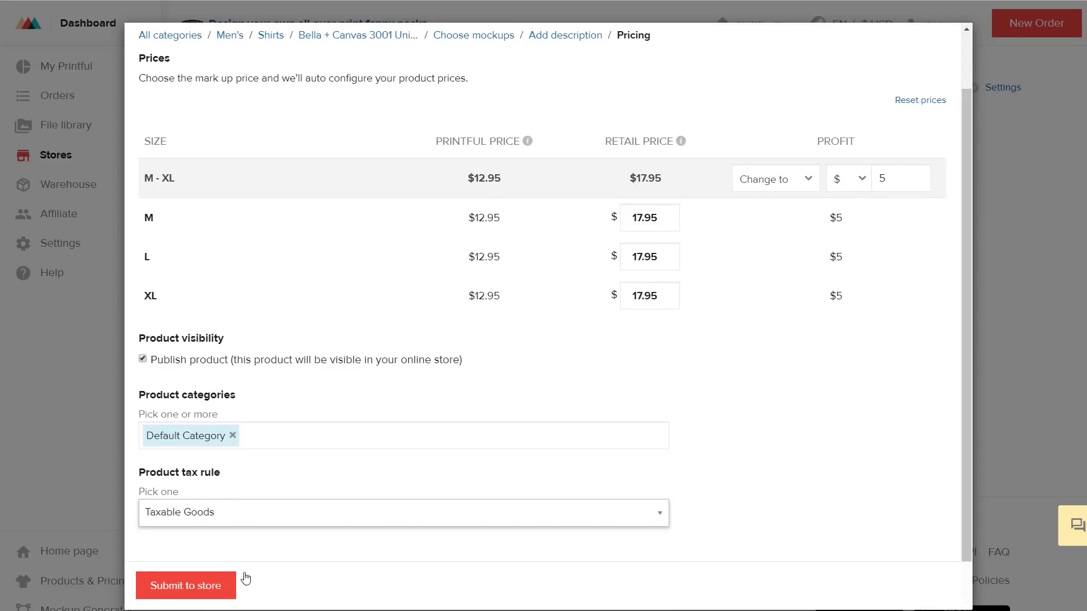
click(164, 593)
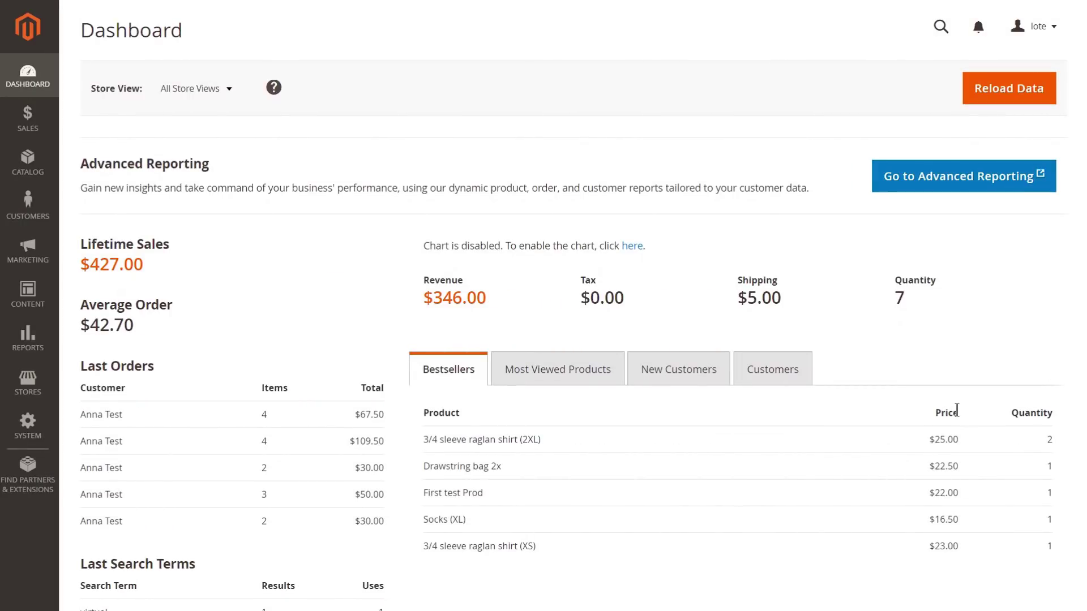
- Switch to the Magento admin and open the catalog's product list
click(42, 164)
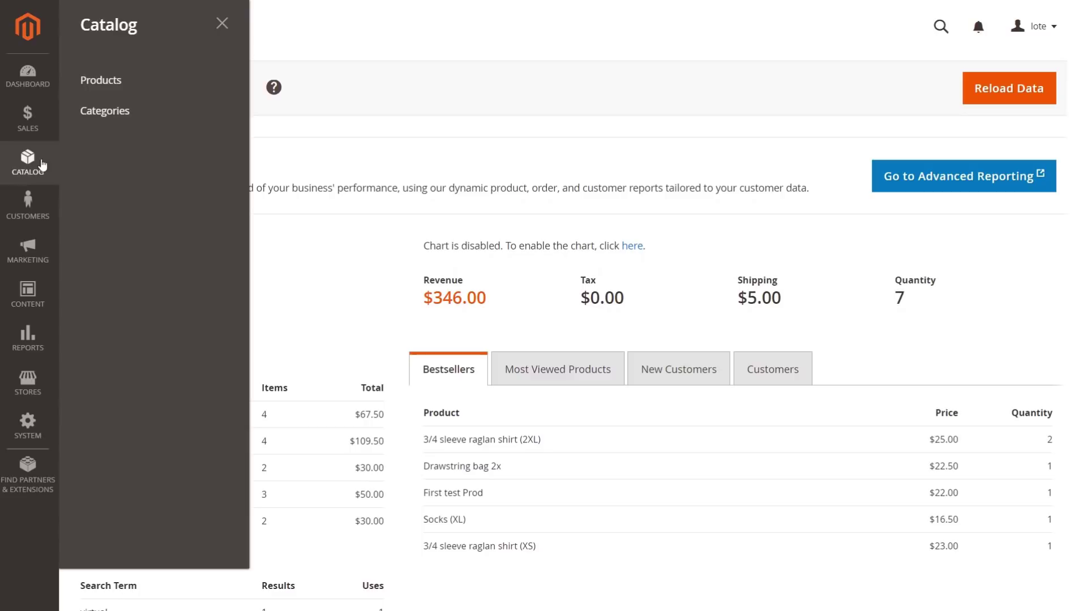
click(97, 82)
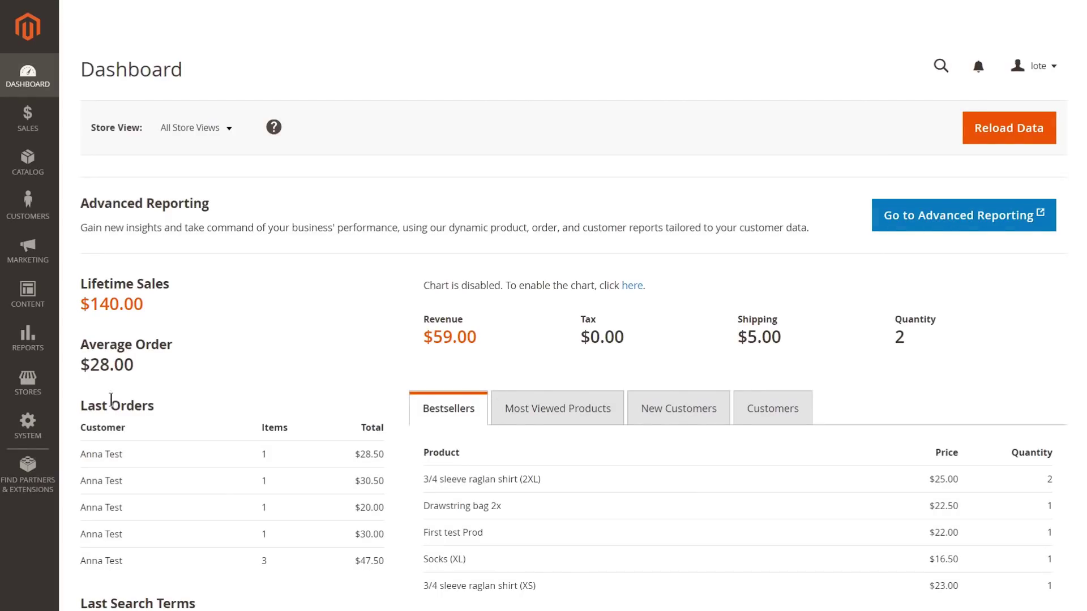
- Open the Shipping Methods settings under Sales in the Magento store configuration
click(28, 385)
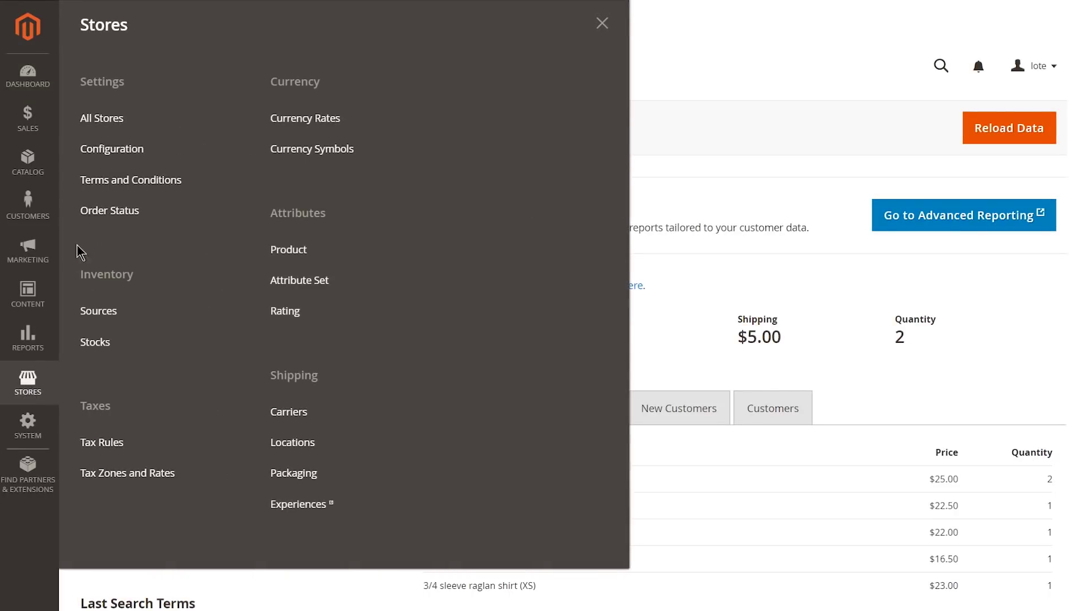
click(109, 149)
scroll(102, 153, down, 5)
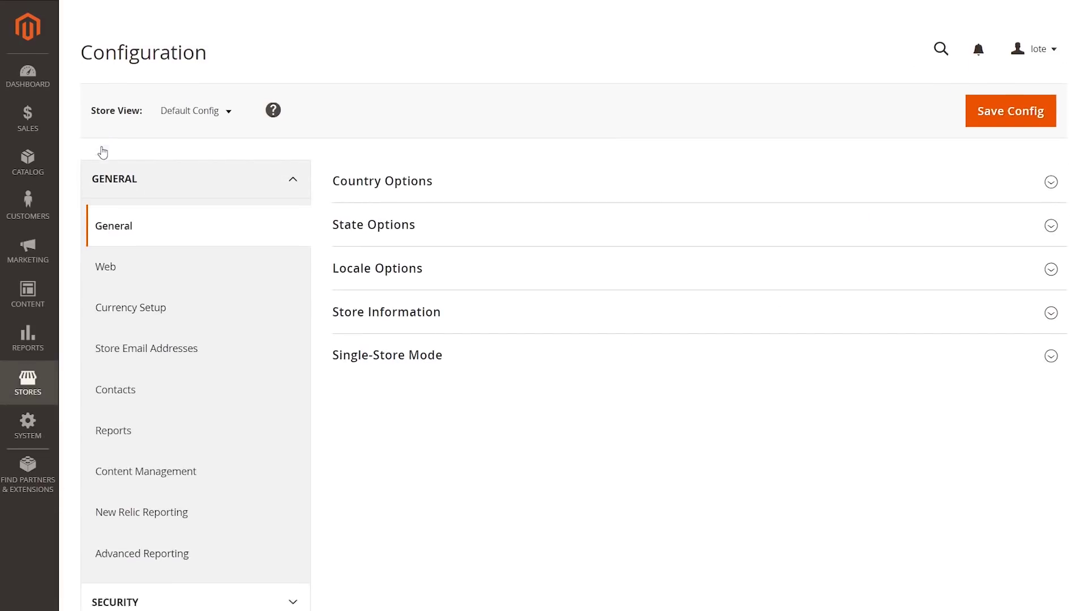
click(127, 450)
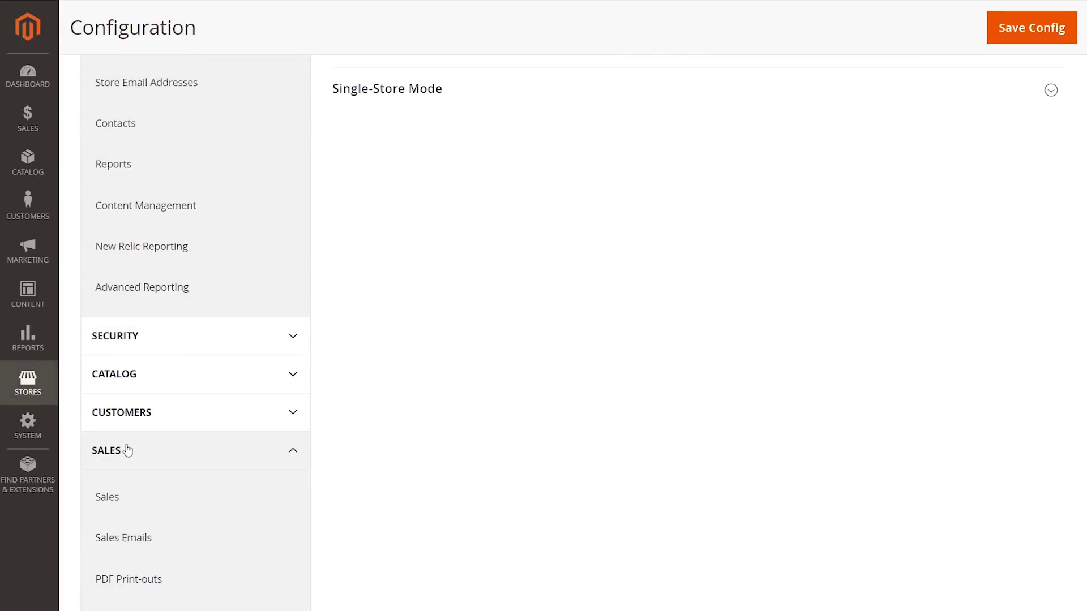
scroll(127, 450, down, 6)
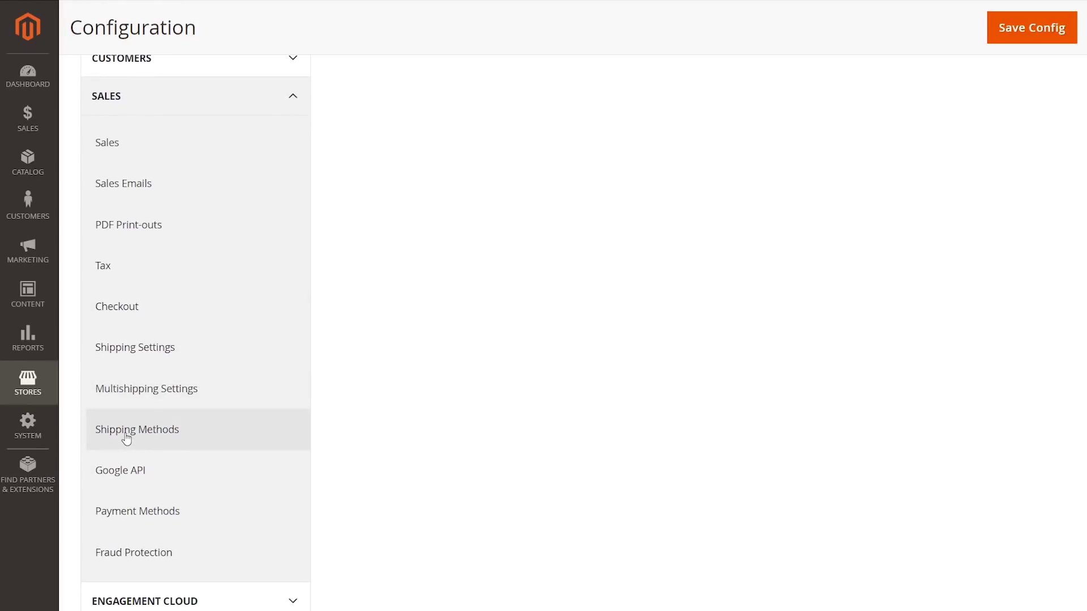
click(125, 430)
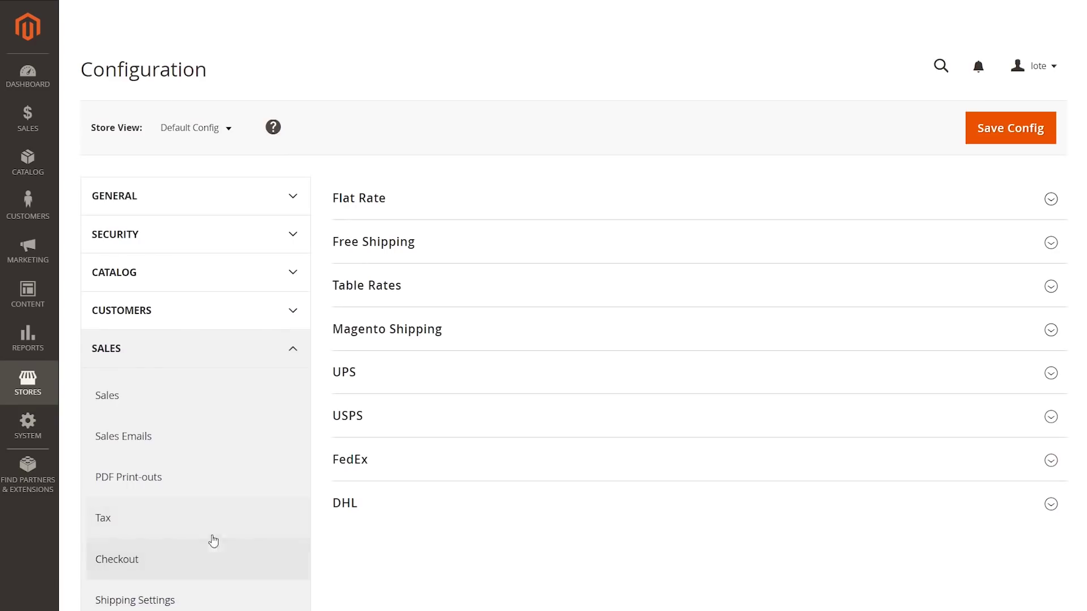
- Override the system values of the Flat Rate method with Enabled set to Yes and a price of 6.20, and save the configuration
click(1013, 204)
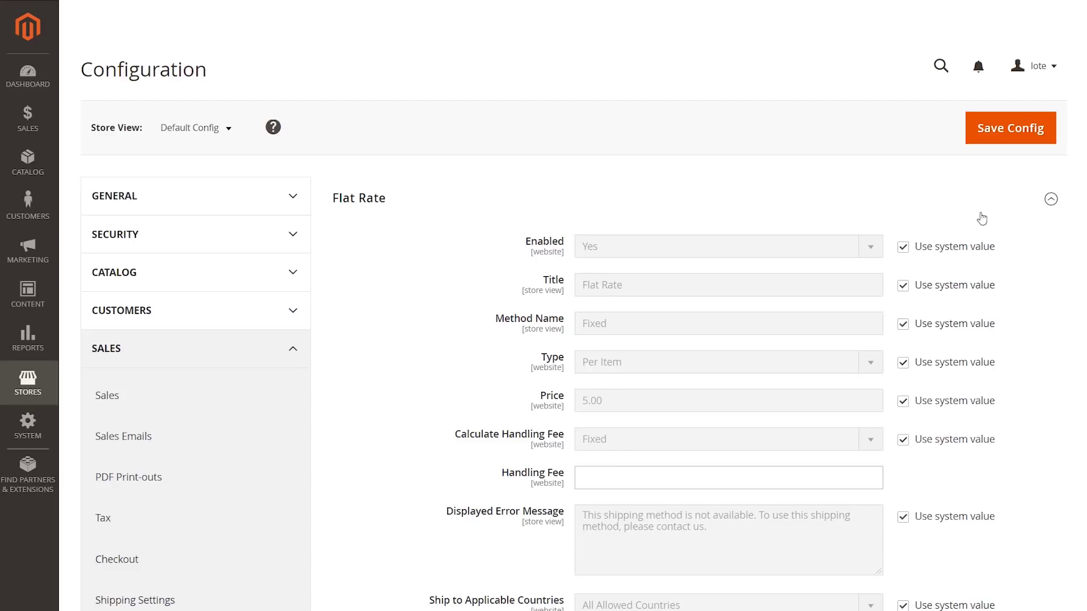
click(904, 249)
click(868, 246)
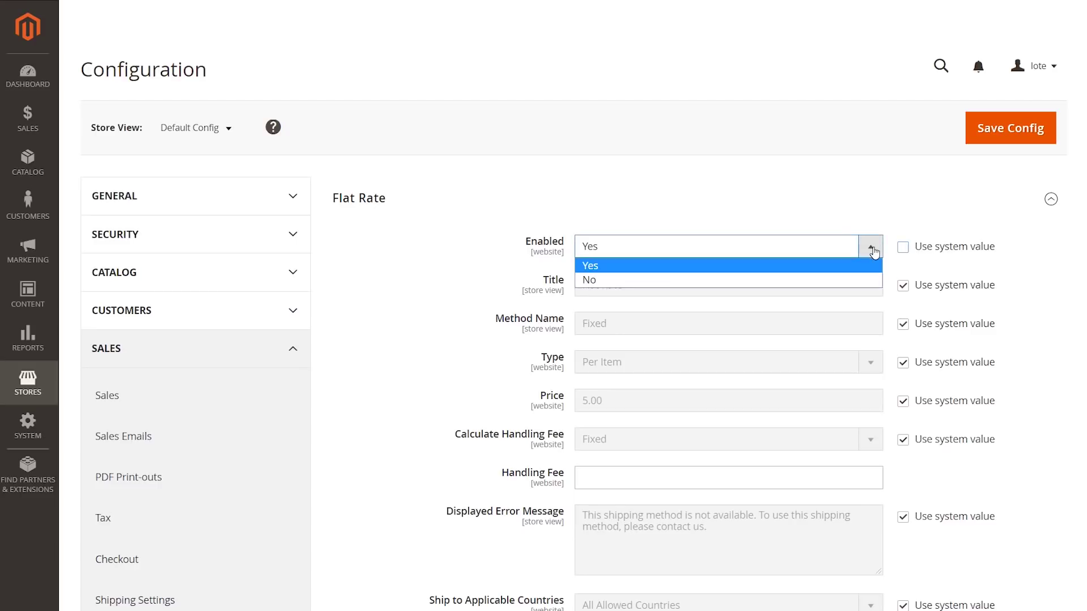
click(804, 265)
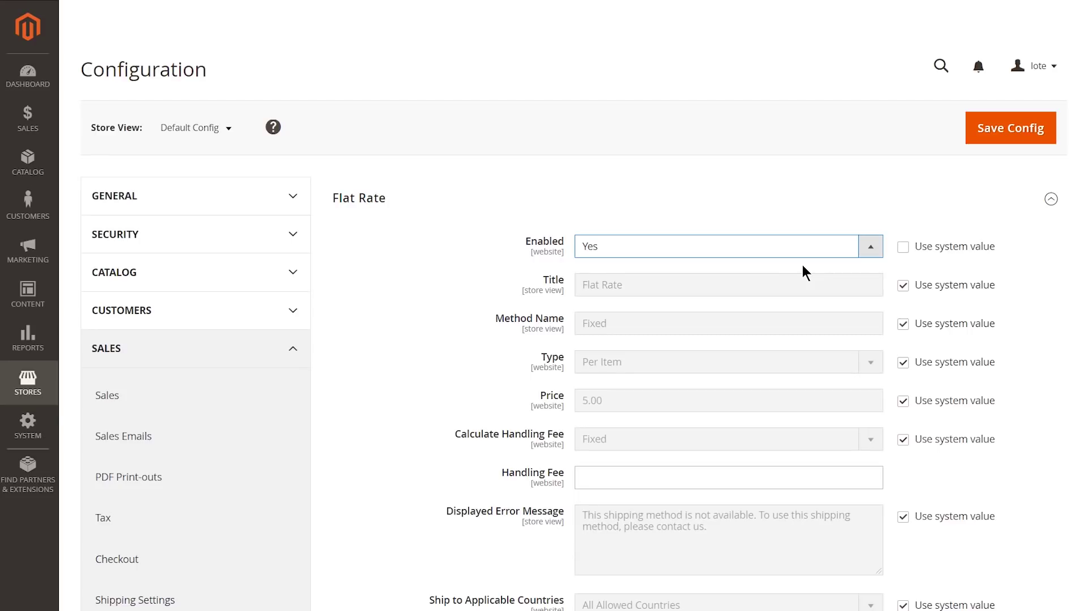
click(903, 402)
double_click(807, 408)
text(6.20)
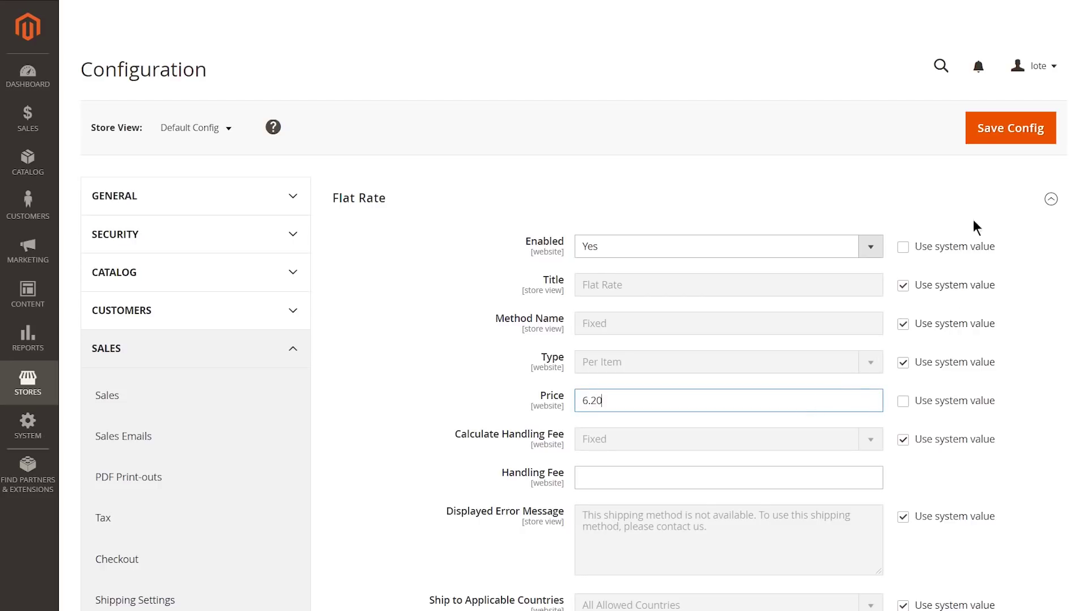
click(985, 128)
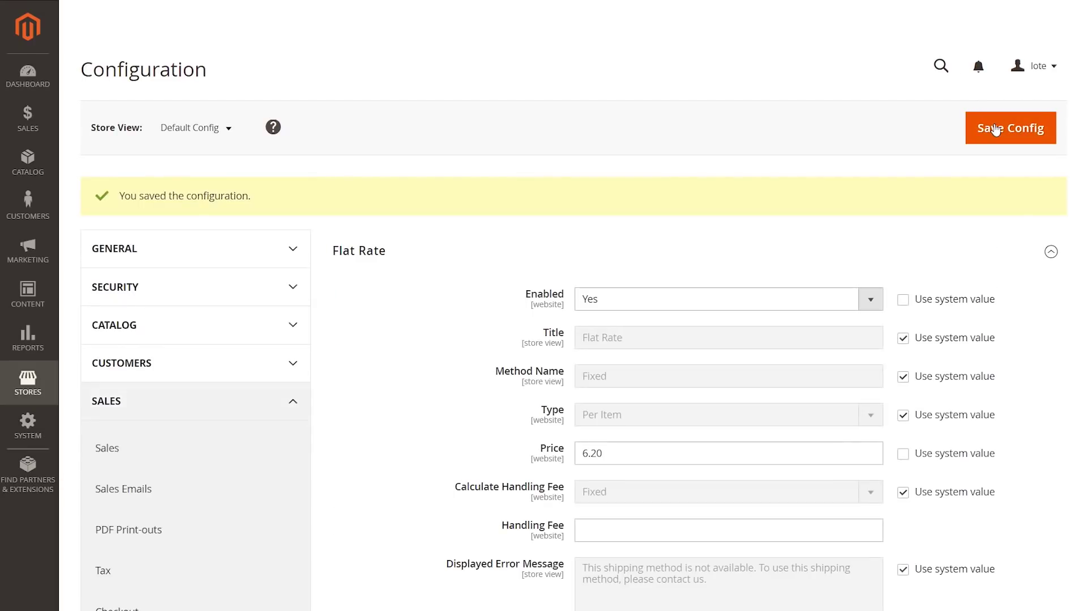